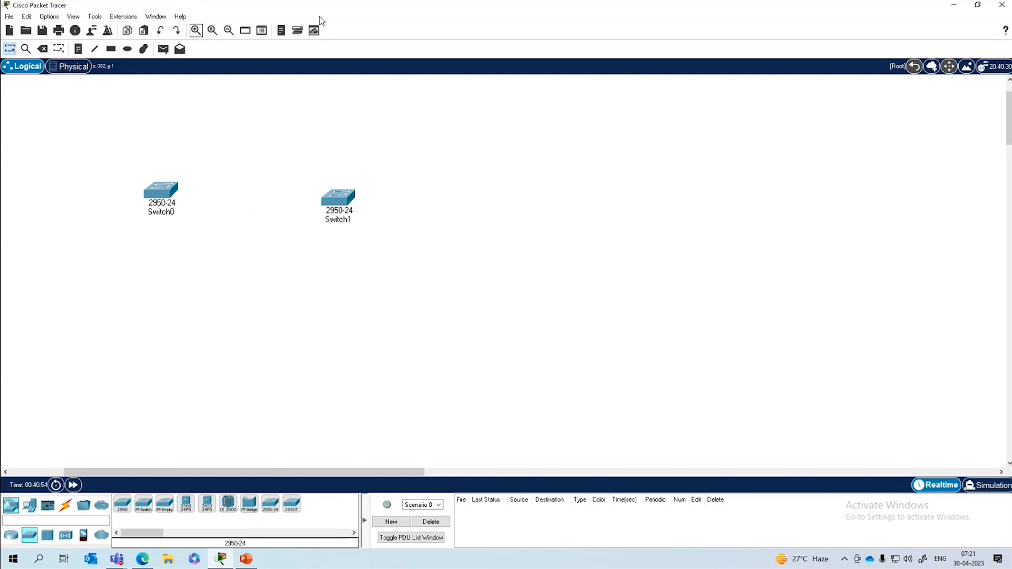
Step: Connect FastEthernet0/1 of Switch0 to FastEthernet0/1 of Switch1 with a copper cross-over cable
left_click(65, 514)
left_click(185, 503)
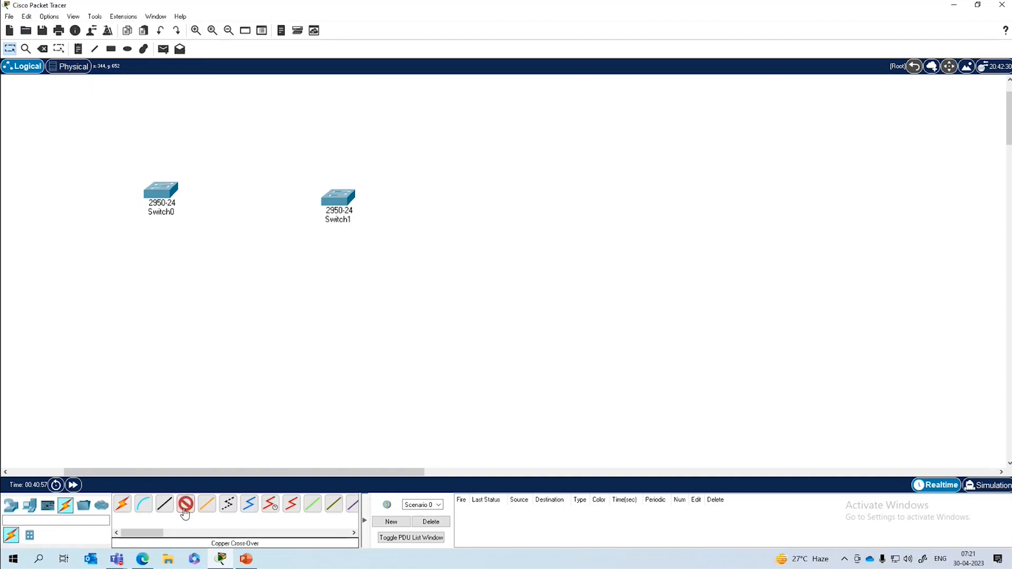
left_click(168, 185)
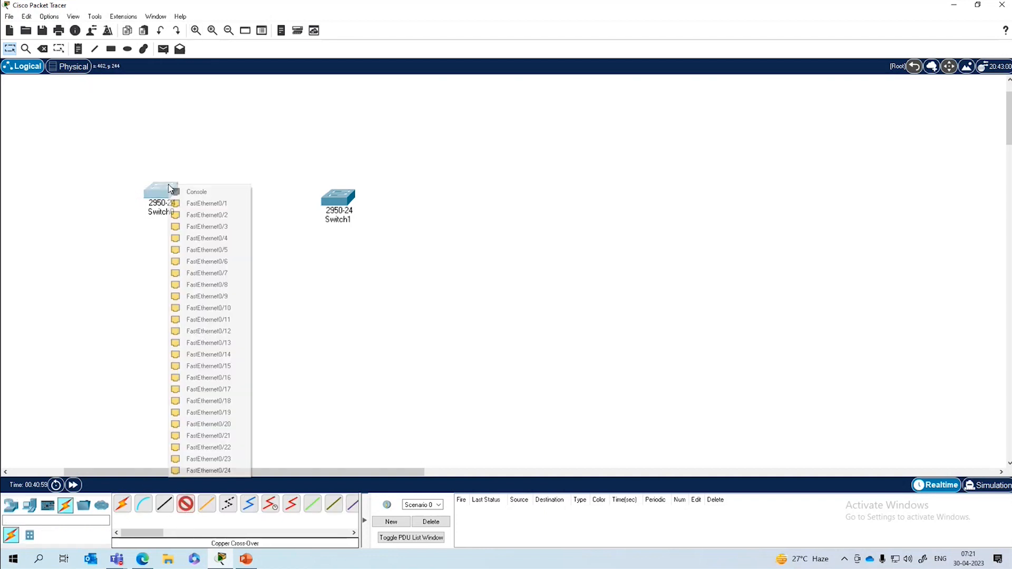
left_click(190, 201)
left_click(339, 196)
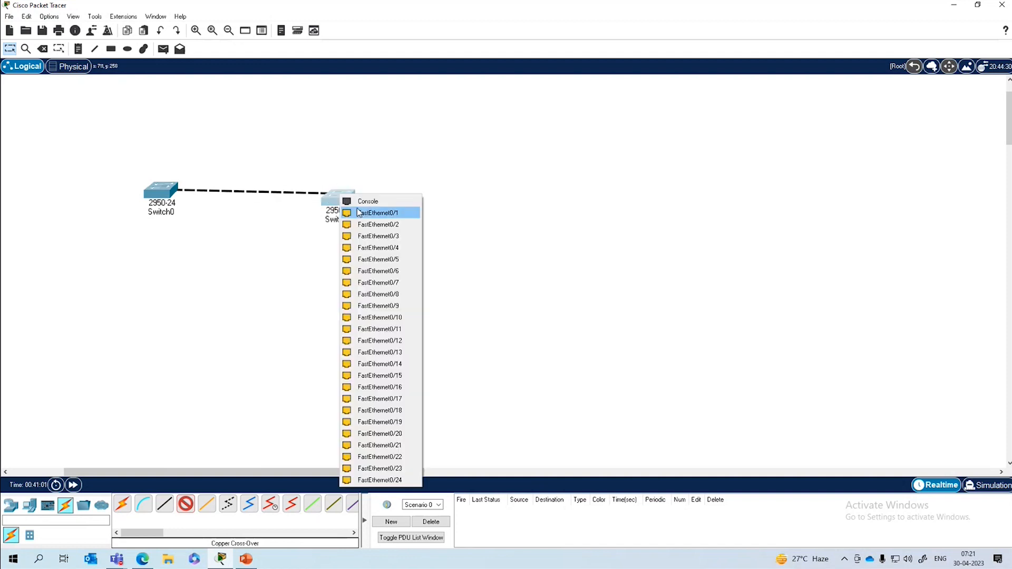
left_click(362, 213)
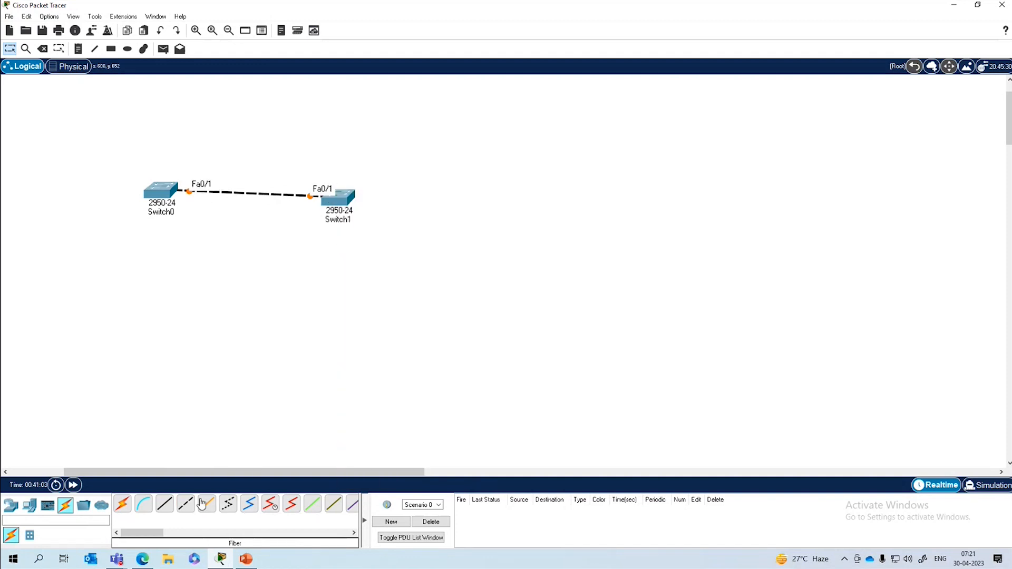
Step: Add a second copper cross-over link between FastEthernet0/2 on both switches and shift Switch0 slightly to level the links
left_click(185, 505)
left_click(171, 193)
left_click(211, 214)
left_click(329, 203)
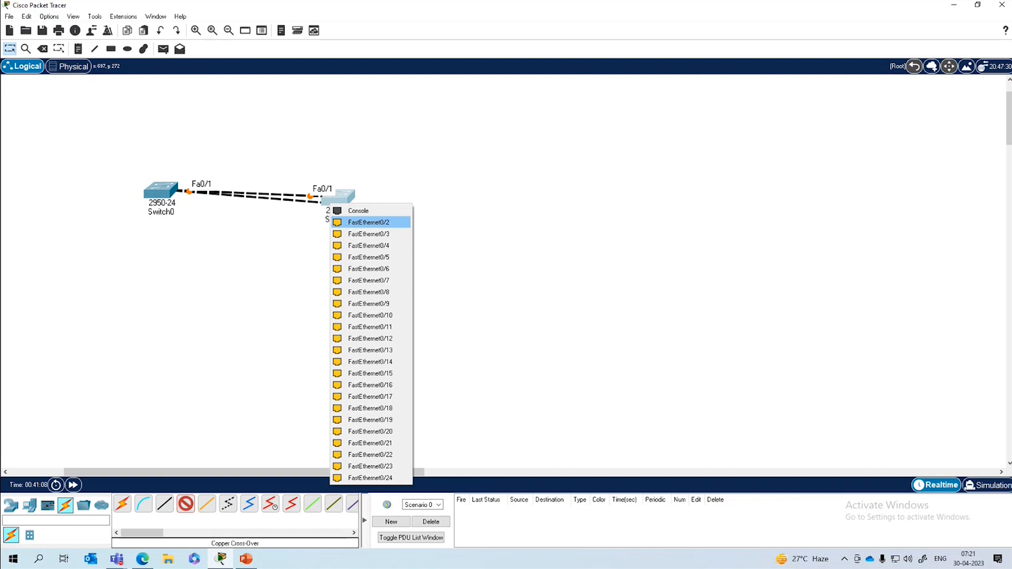
left_click(369, 222)
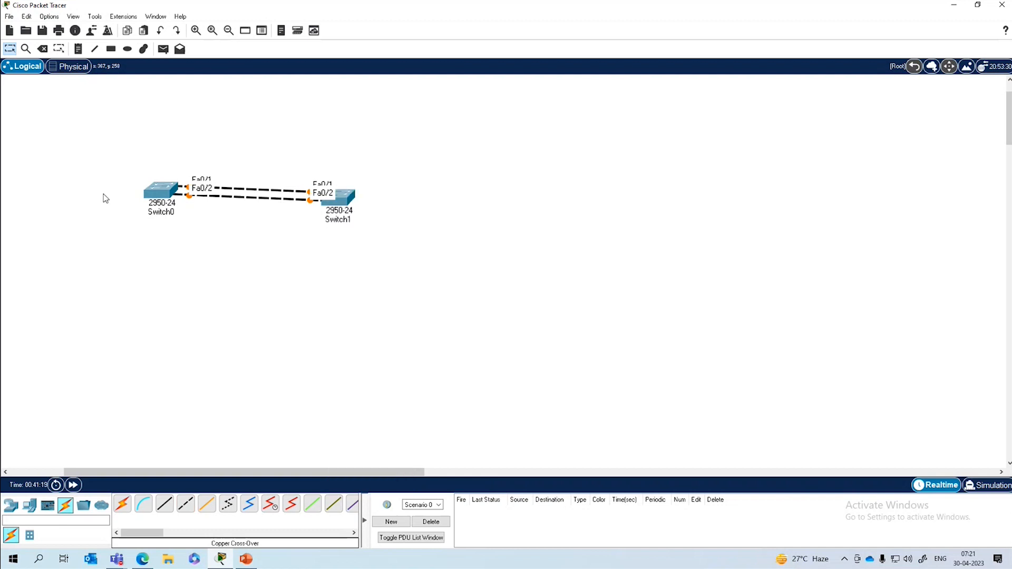
left_click_drag(160, 192, 150, 198)
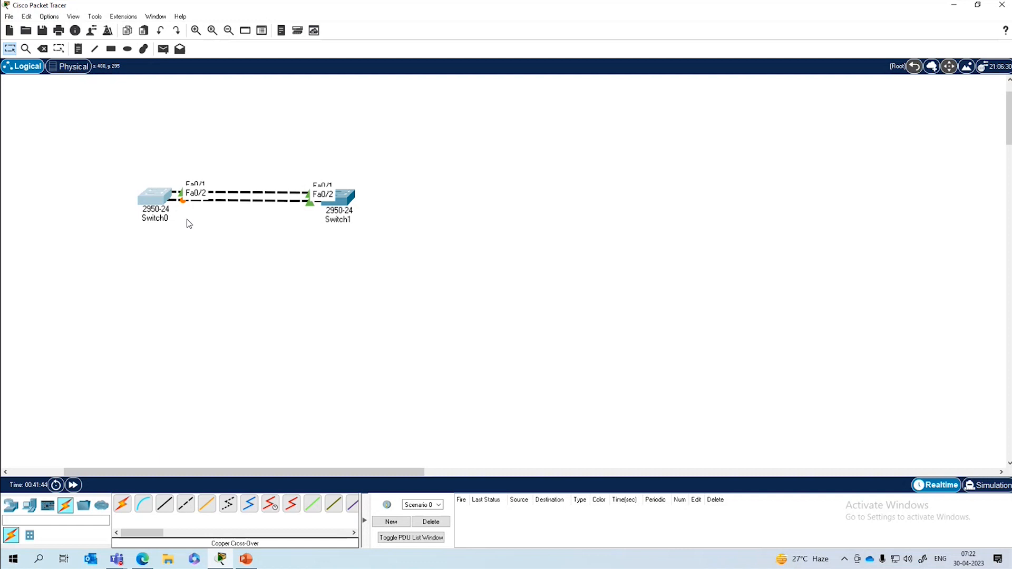
Step: Open Switch1's command-line interface and enter privileged EXEC mode with enable
left_click(333, 199)
left_click_drag(510, 99, 604, 95)
left_click(494, 111)
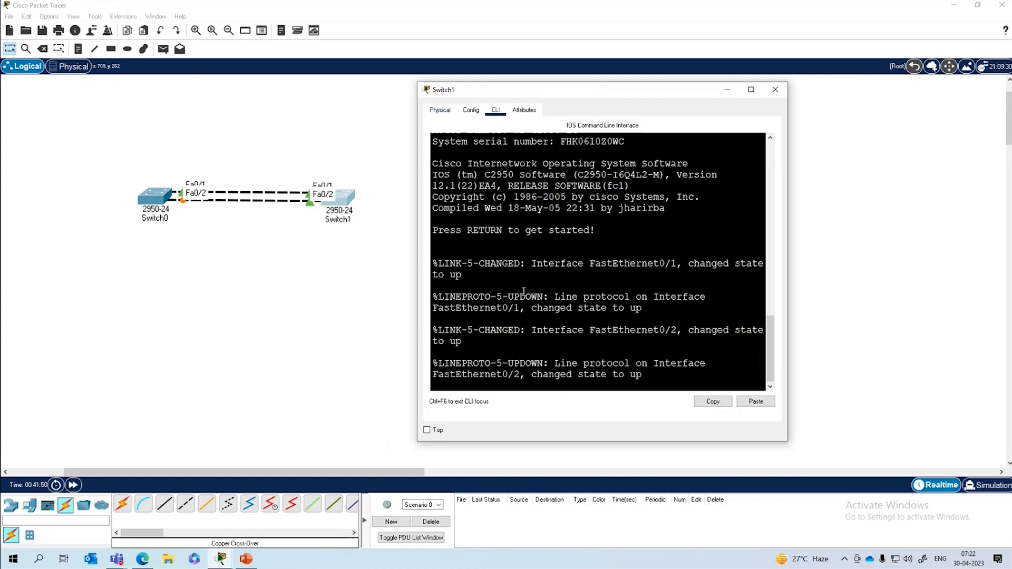
key("Return")
key("Return")
key("Return")
key("Return")
key("Return")
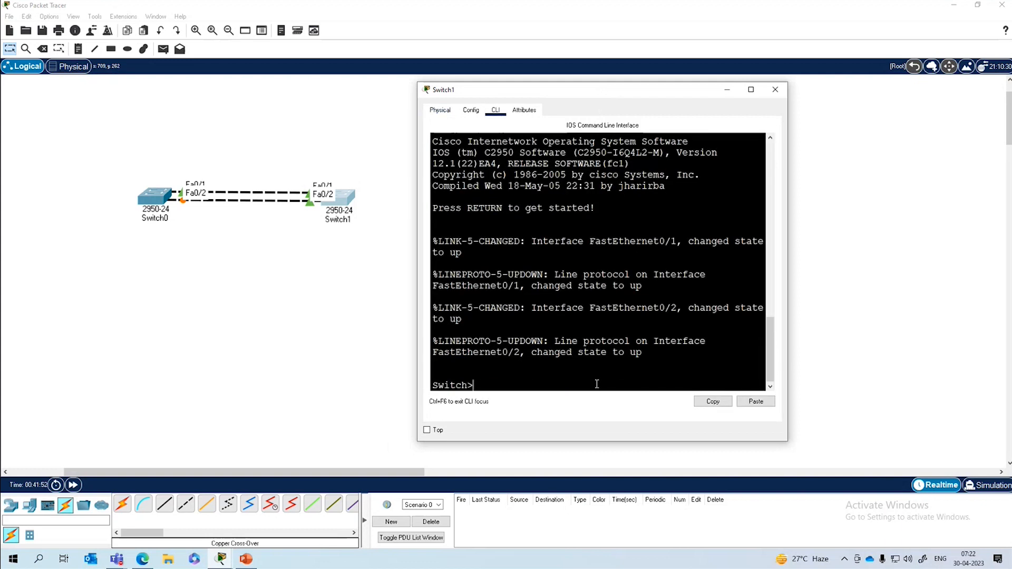
type("en")
key("Tab")
key("Return")
key("Return")
Step: Run show spanning-tree on Switch1 and widen its window so the output lines fit
type("sh spa")
key("Tab")
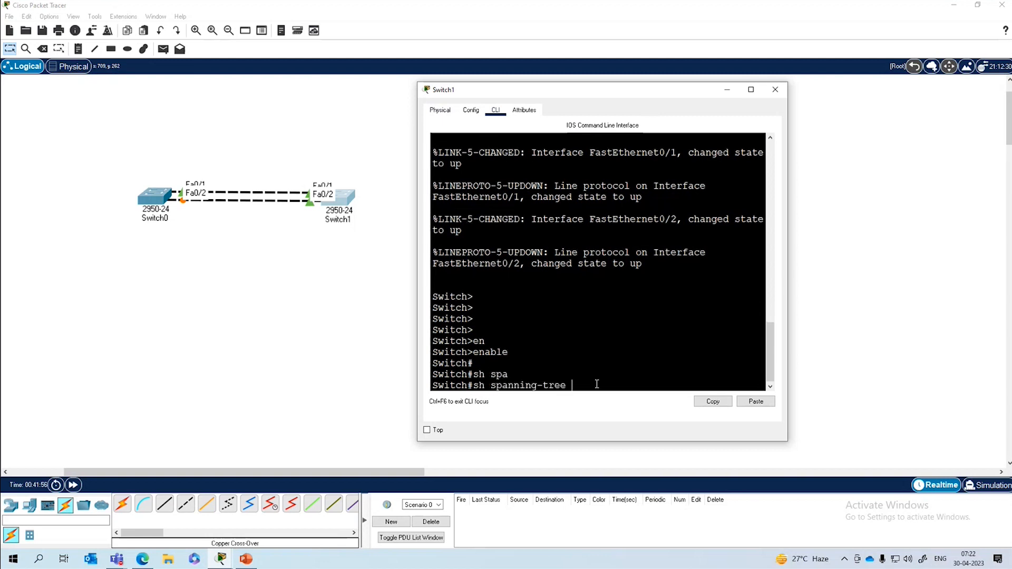
key("Return")
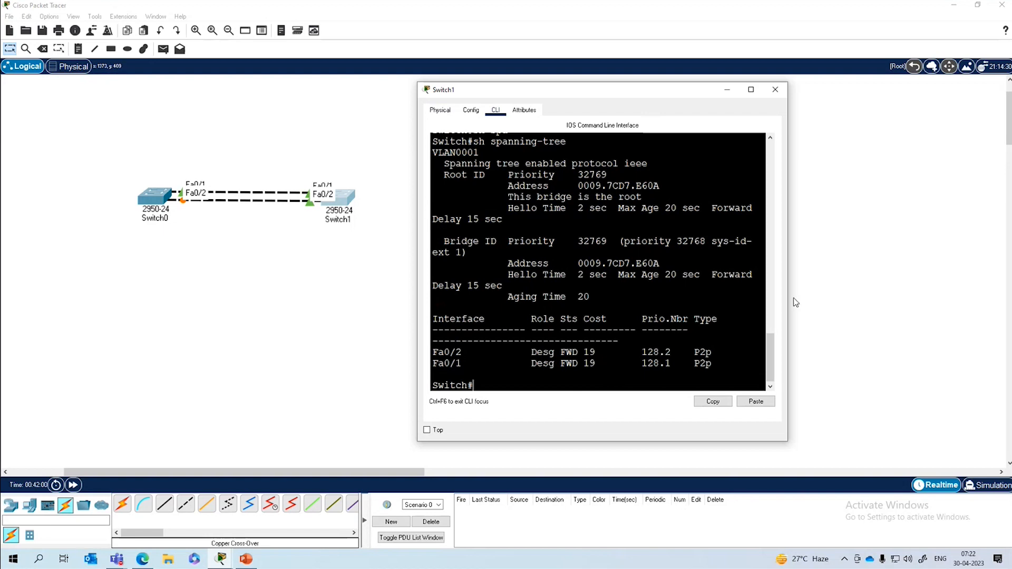
left_click_drag(788, 299, 936, 293)
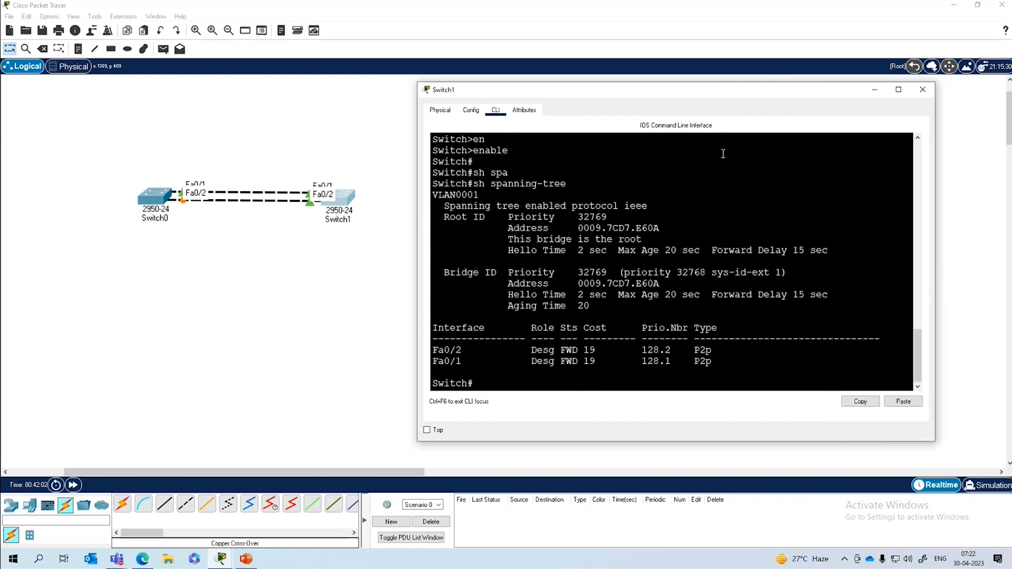
left_click_drag(726, 94, 689, 91)
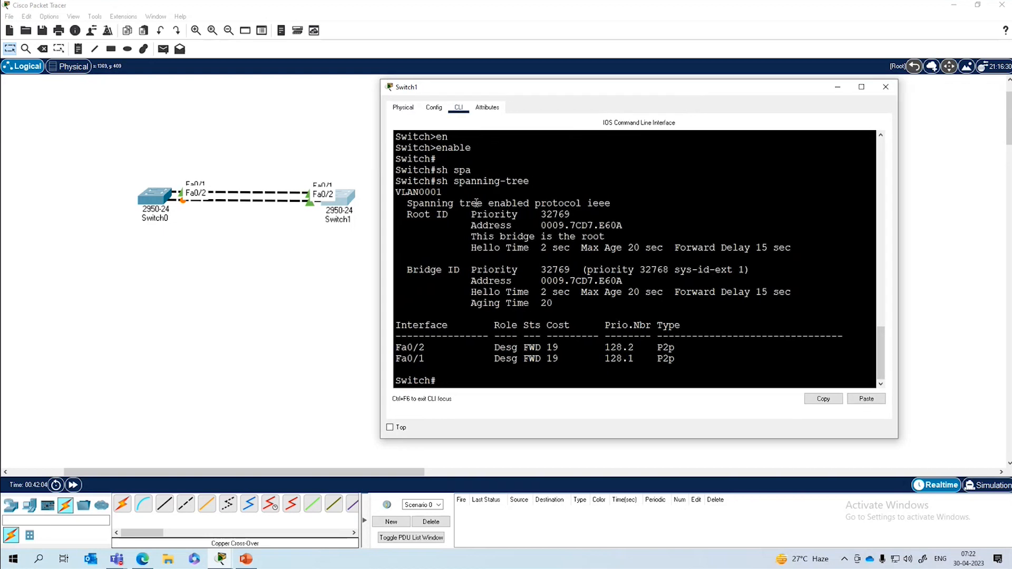
Step: Examine the spanning-tree protocol, root ID and bridge ID priorities, bridge address and root status in Switch1's output
left_click_drag(413, 203, 583, 203)
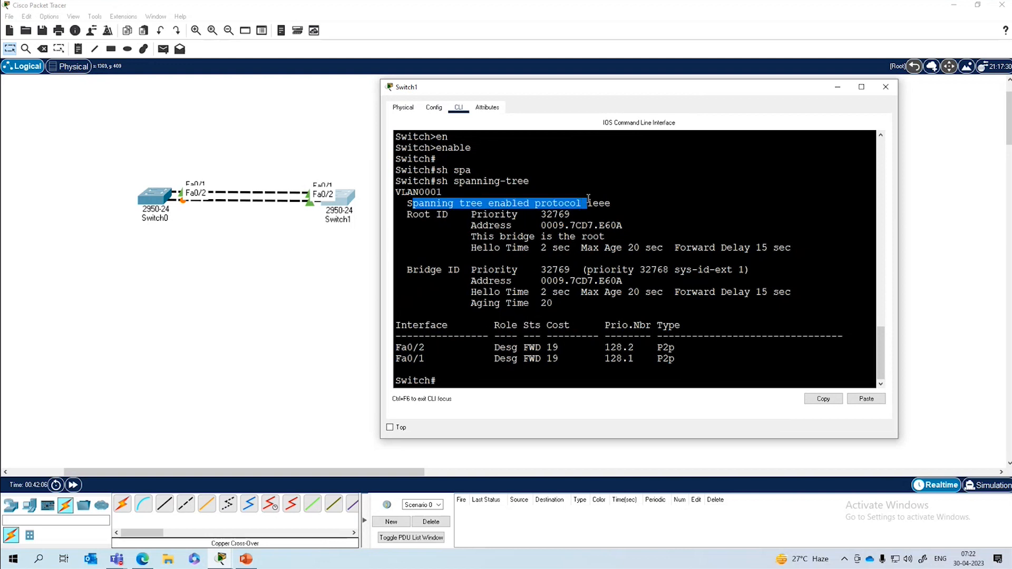
double_click(598, 203)
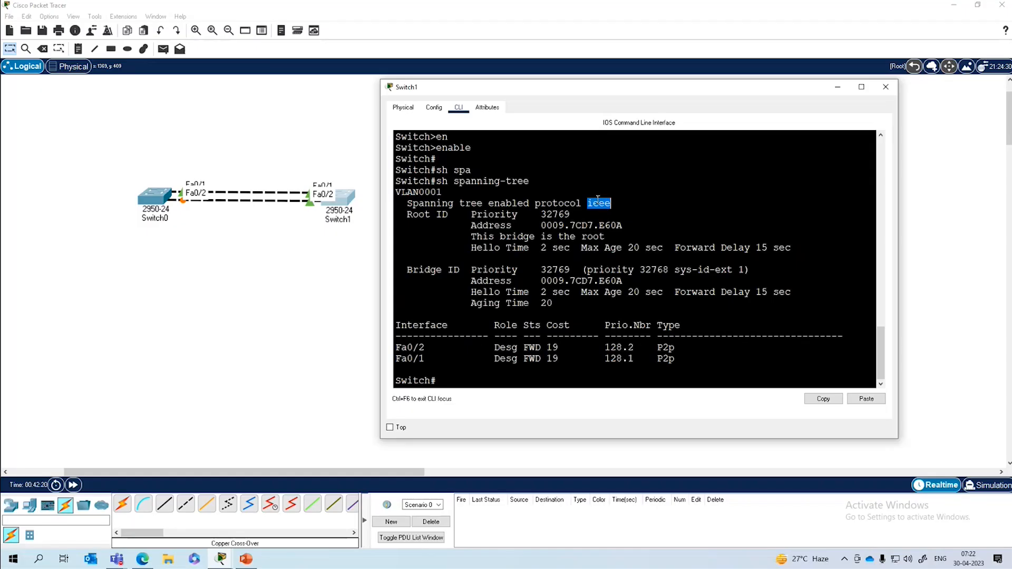
left_click_drag(536, 215, 581, 218)
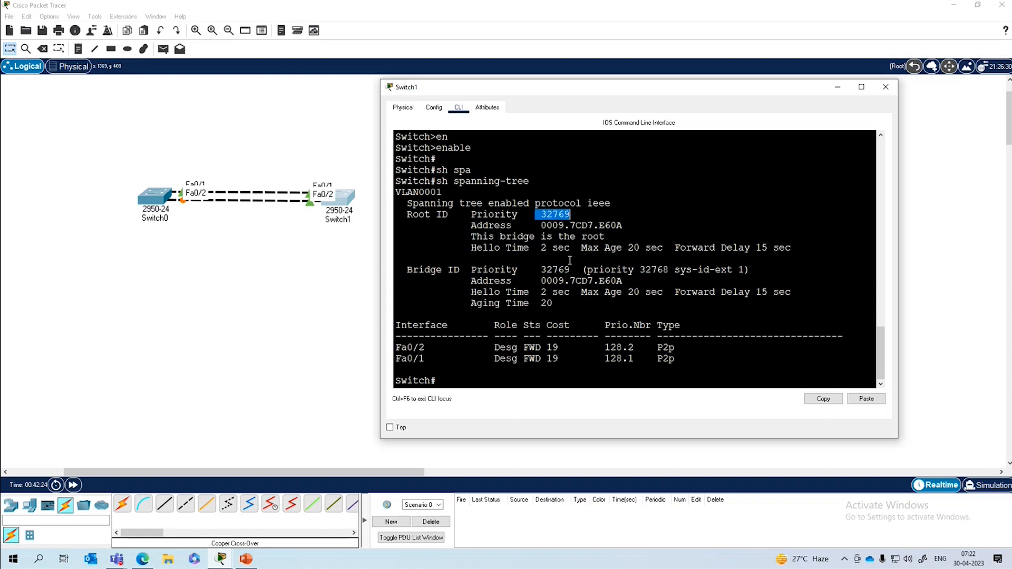
left_click_drag(541, 269, 573, 269)
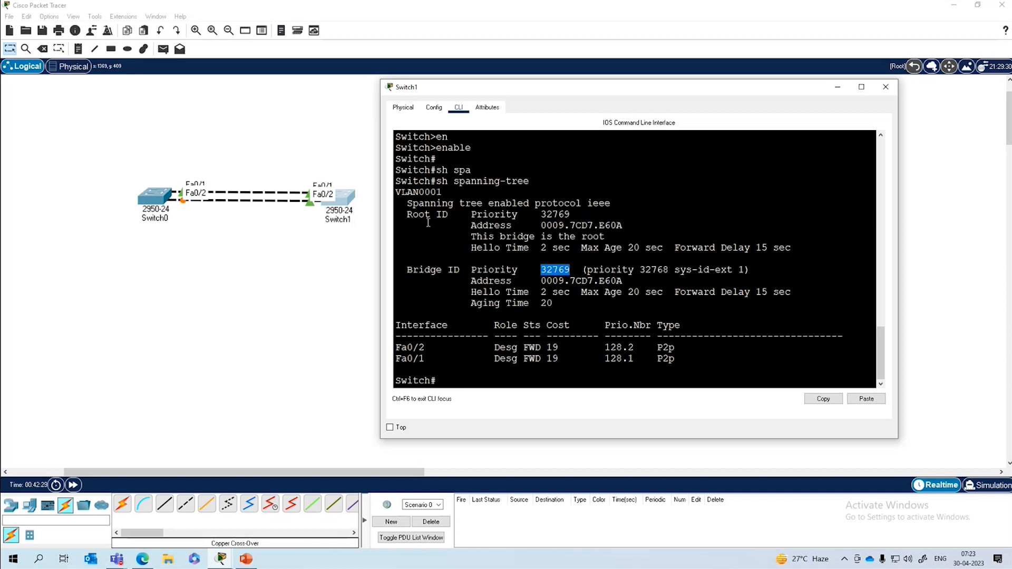
left_click_drag(407, 214, 635, 248)
left_click_drag(412, 270, 558, 302)
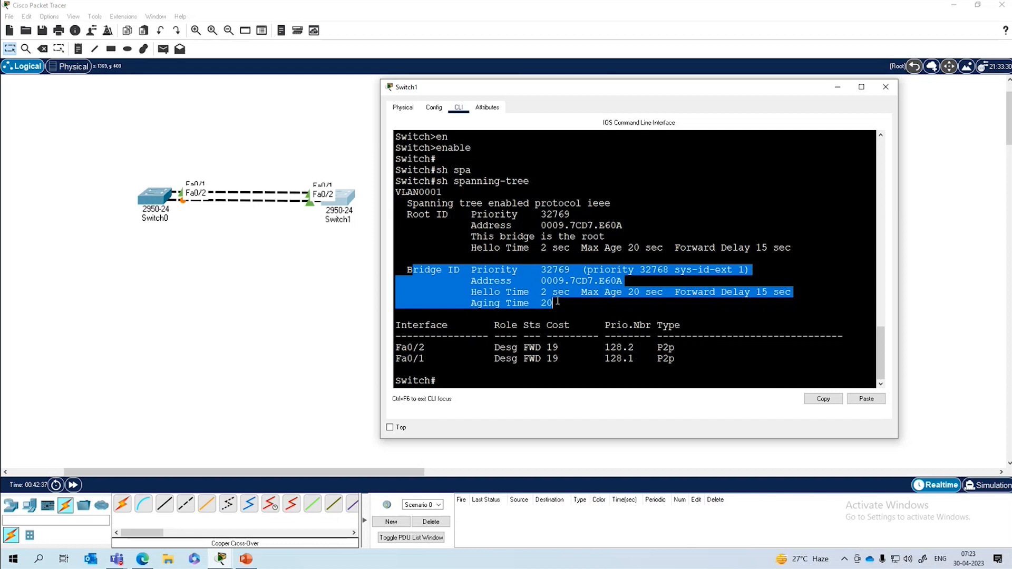
left_click_drag(466, 236, 605, 241)
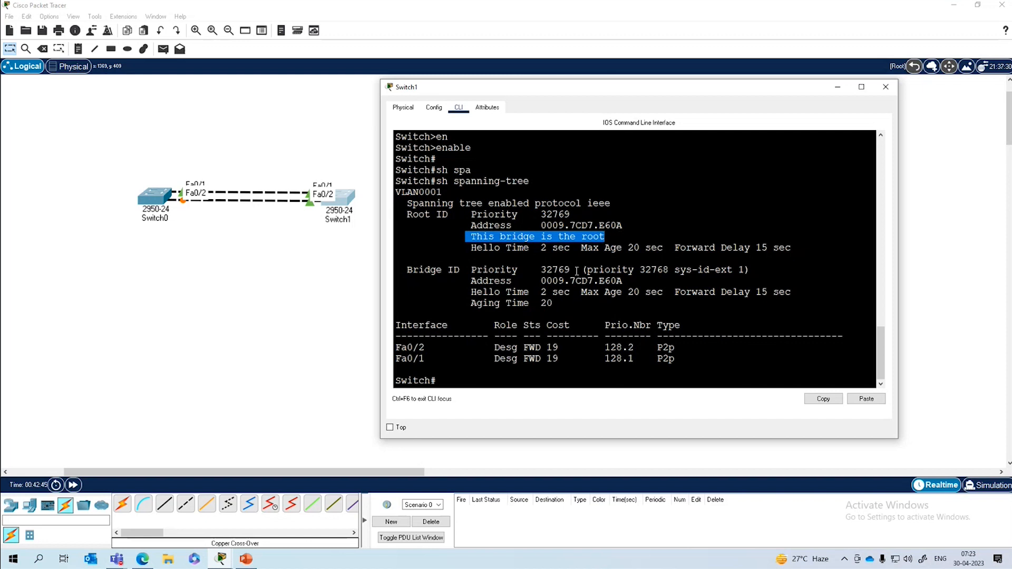
left_click_drag(541, 280, 623, 280)
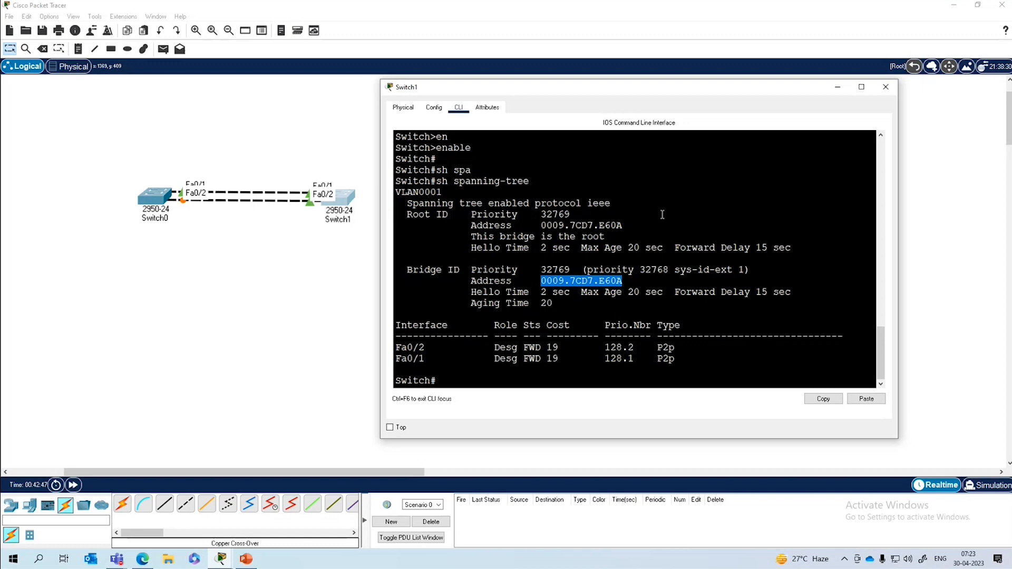
Step: Move Switch1's window aside, open Switch0's command-line interface and enter privileged EXEC mode with enable
left_click_drag(679, 96, 792, 89)
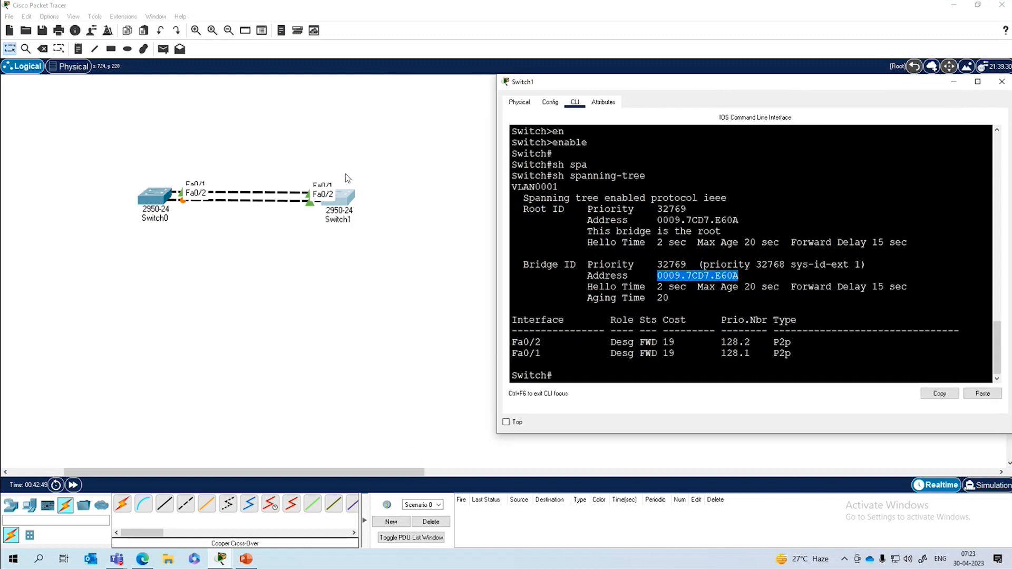
left_click(155, 199)
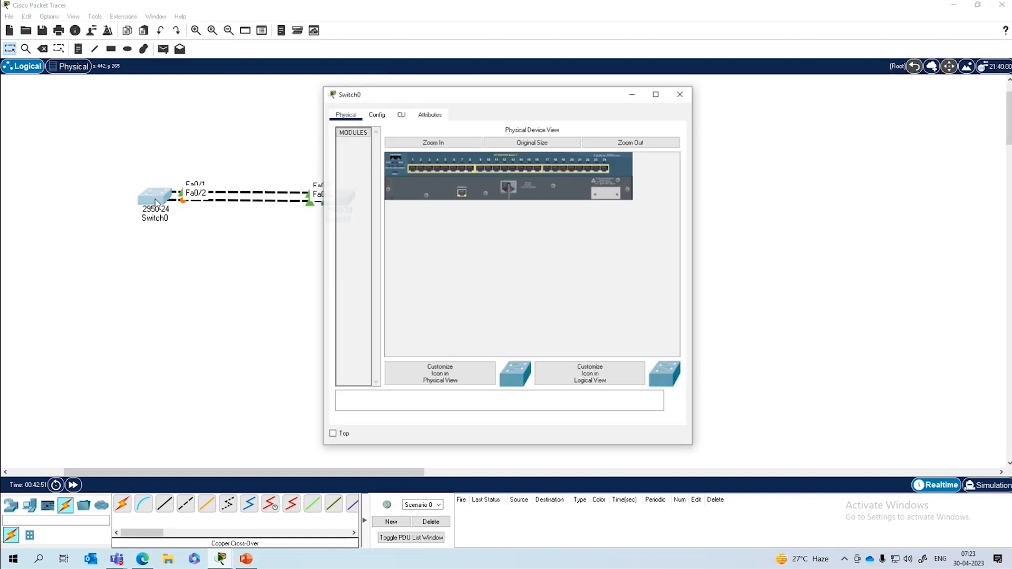
left_click_drag(494, 96, 254, 92)
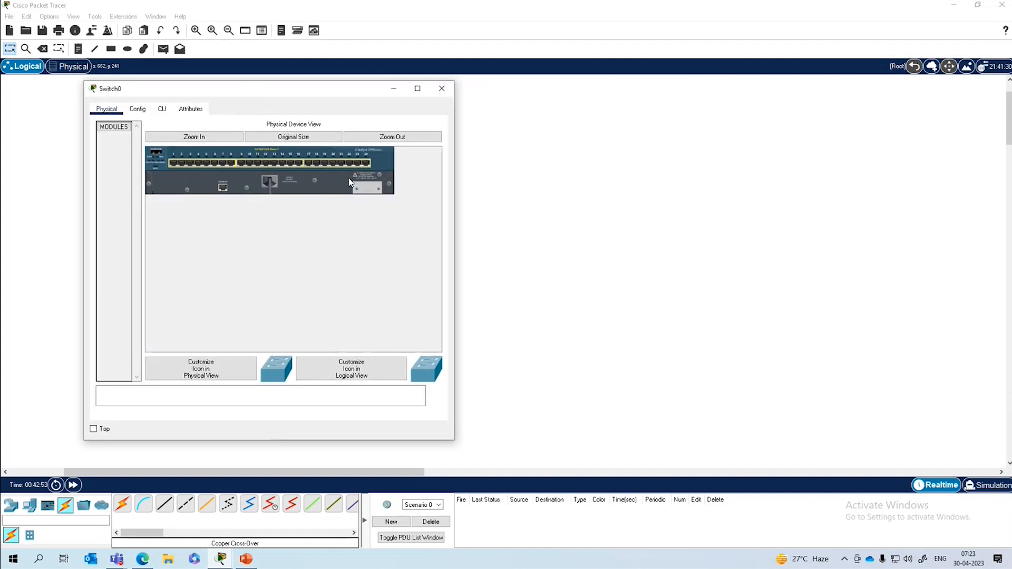
left_click(165, 107)
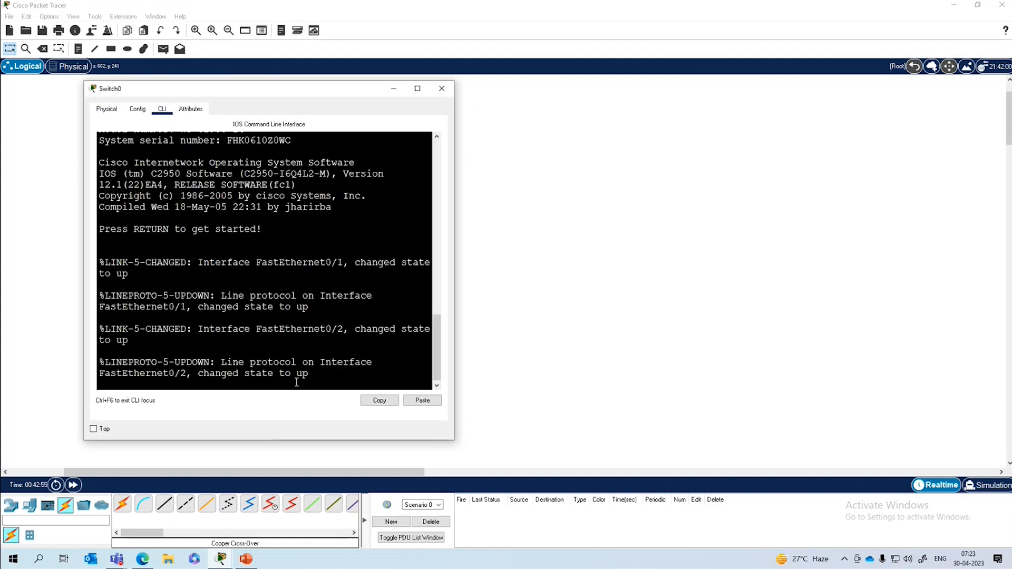
key("Return")
key("Return")
key("Return")
type("en")
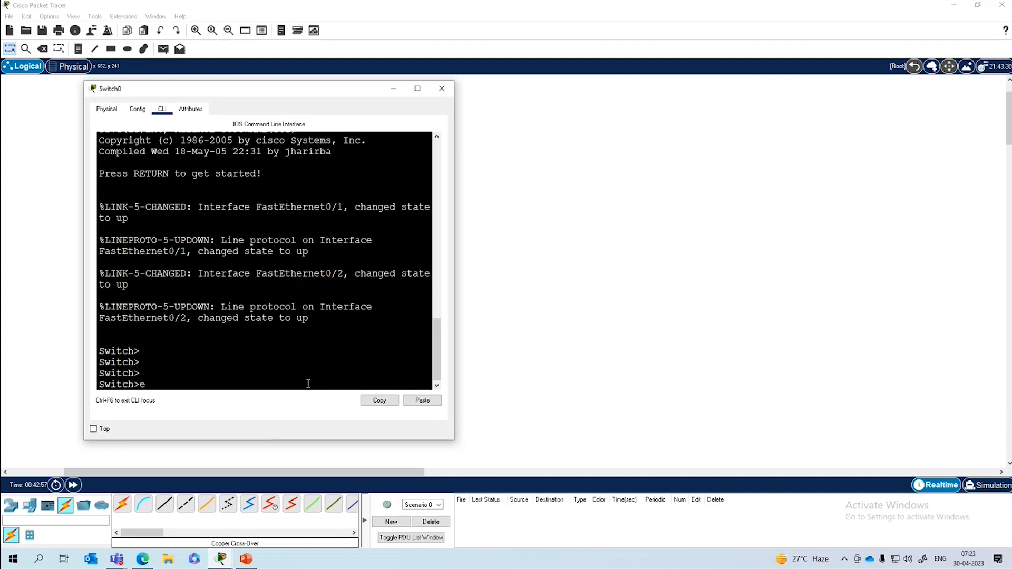
key("Tab")
key("Return")
key("Return")
key("Return")
Step: Run show spanning-tree on Switch0 and widen its window so the output lines fit
type("sh")
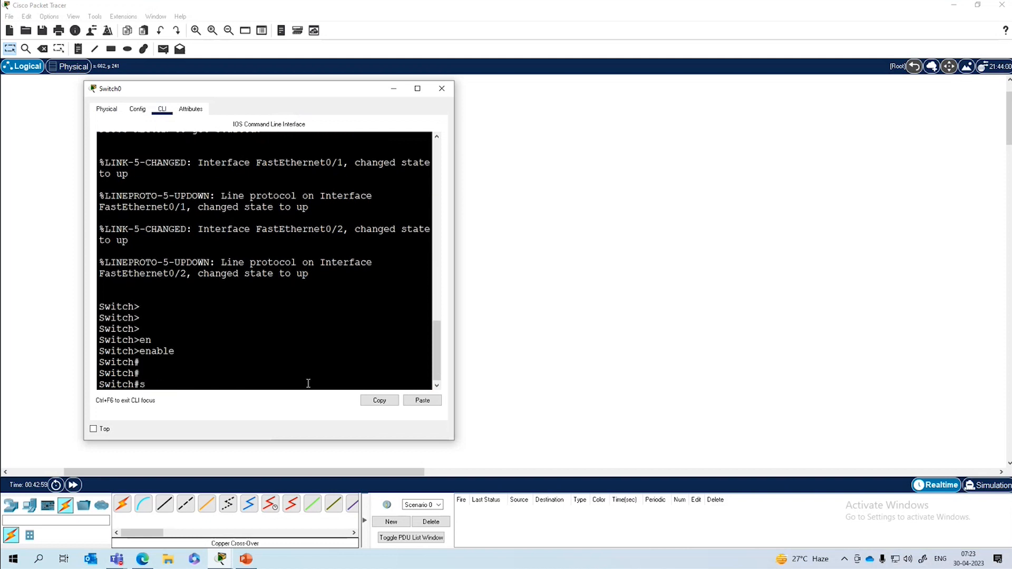
key("Tab")
type("soa")
key("BackSpace")
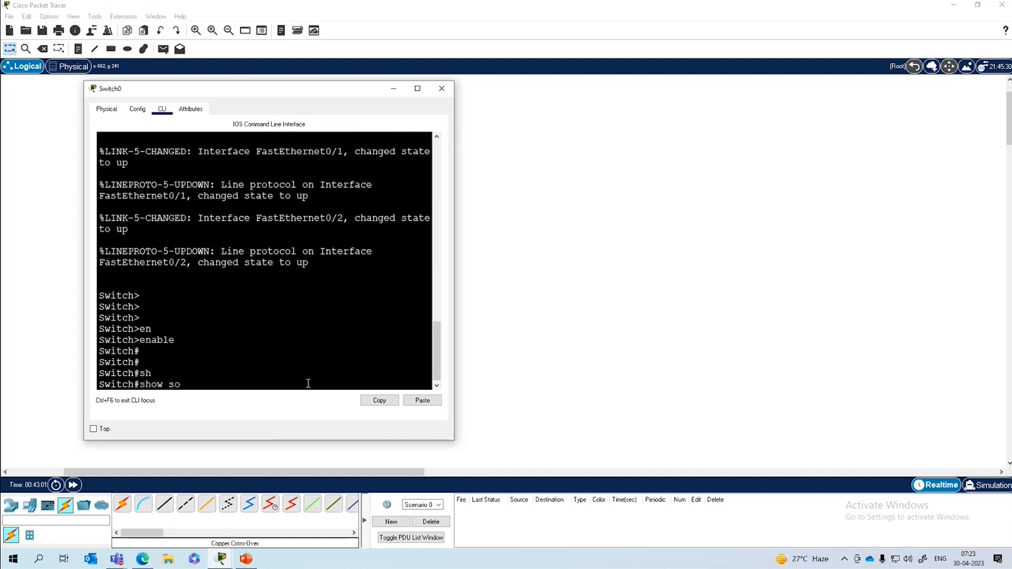
type("pan")
key("Tab")
key("Return")
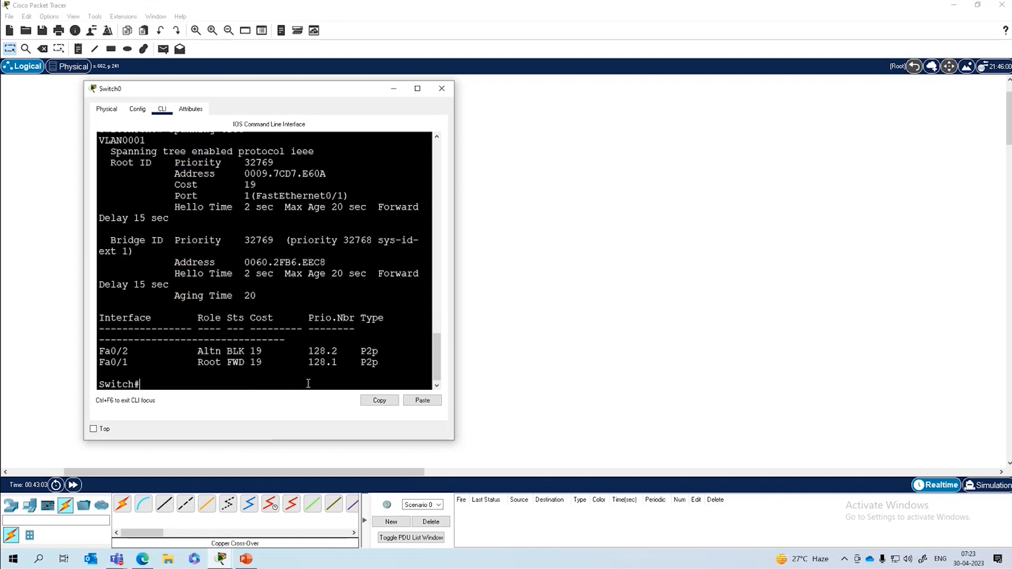
left_click_drag(453, 283, 589, 268)
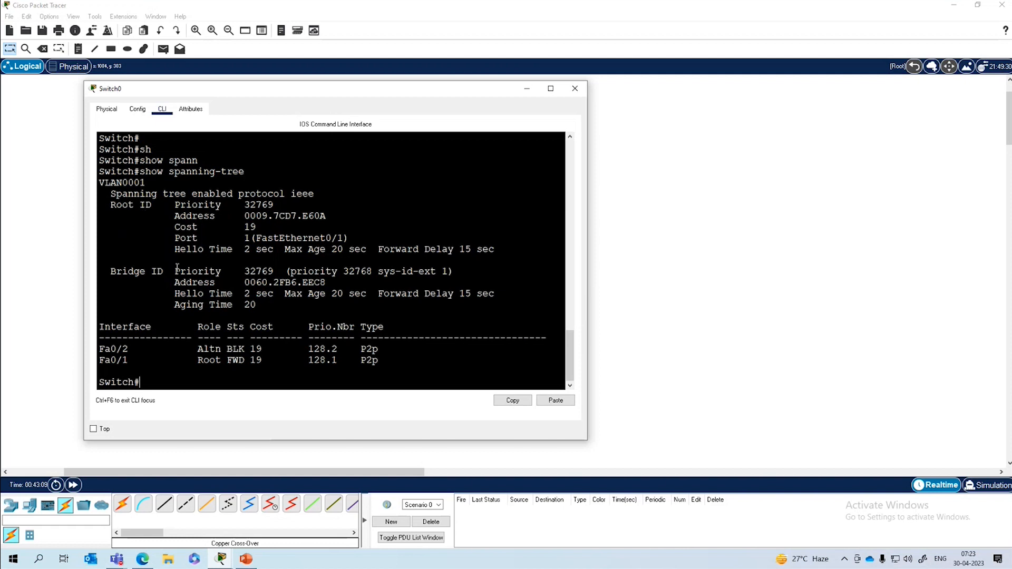
Step: Bring the Switch0 and Switch1 command-line windows side by side and compare their bridge priorities and MAC addresses
left_click_drag(175, 271, 320, 304)
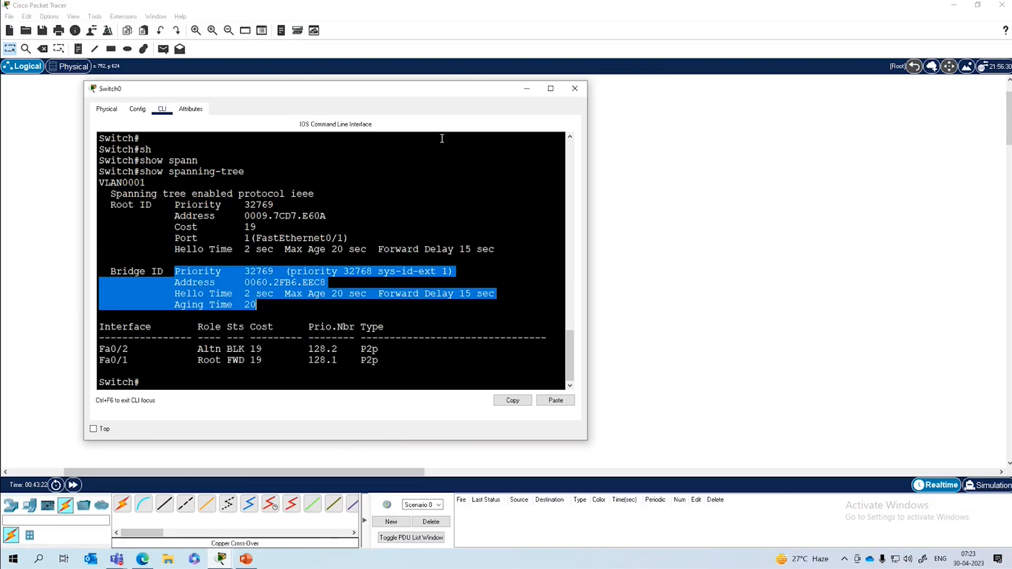
left_click_drag(448, 95, 422, 98)
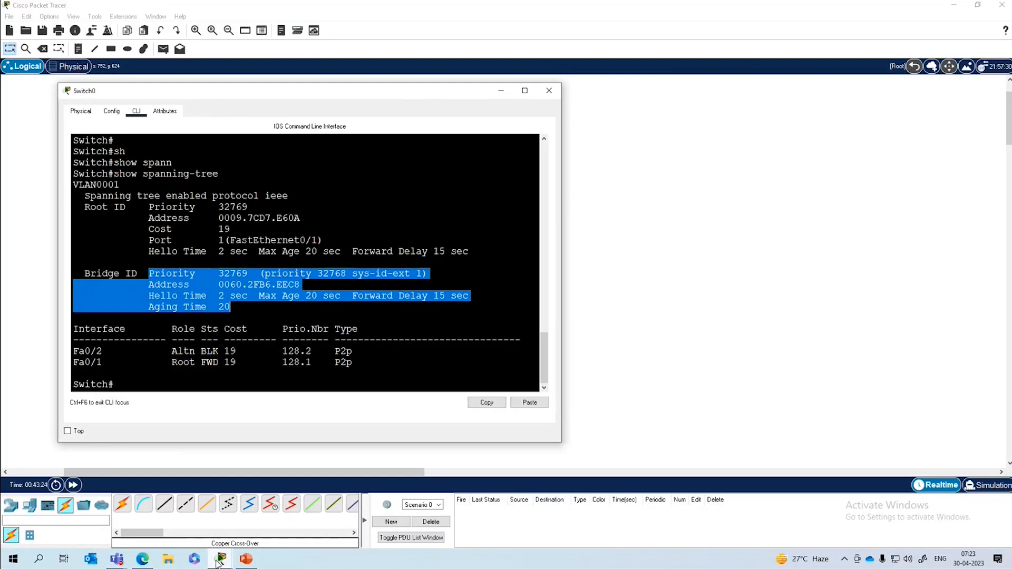
left_click(216, 560)
left_click(306, 514)
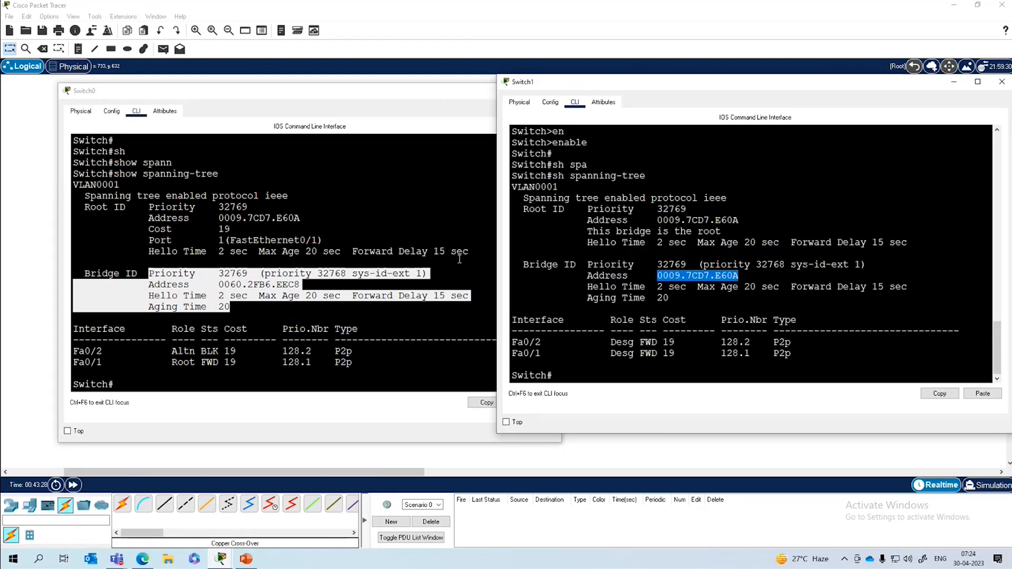
left_click(225, 272)
left_click(222, 273)
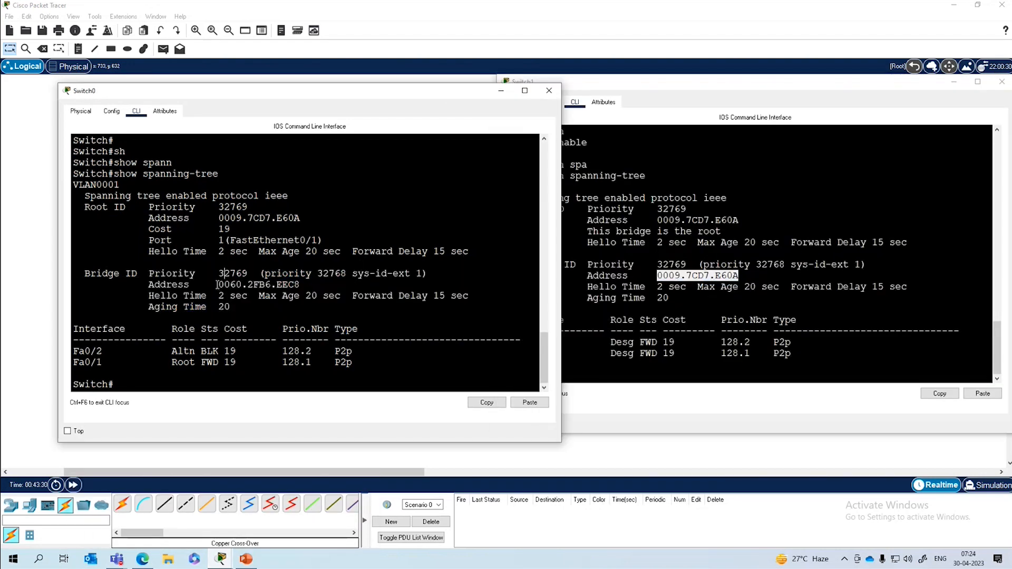
left_click_drag(217, 284, 237, 284)
left_click_drag(219, 273, 252, 273)
left_click_drag(658, 264, 696, 264)
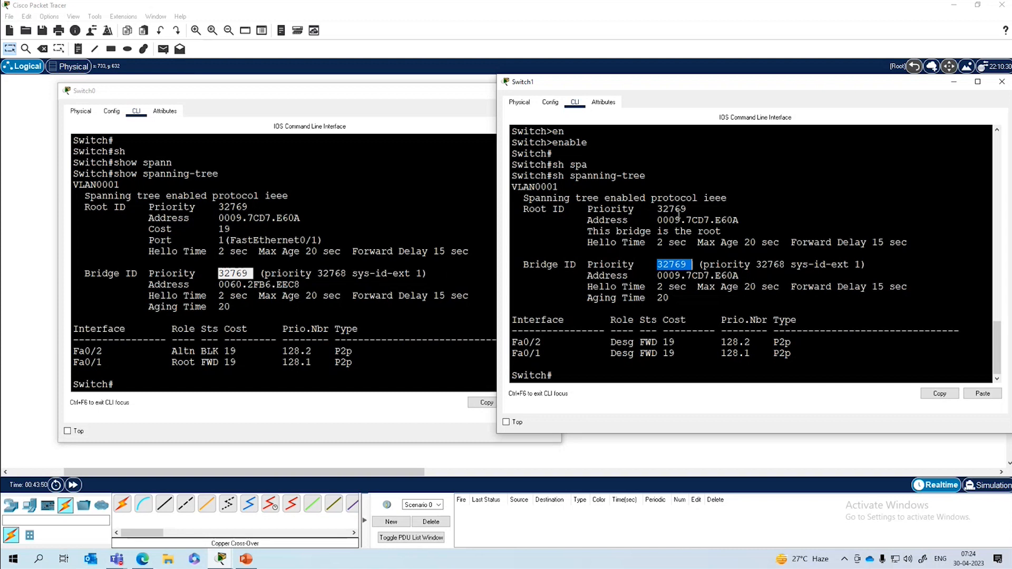
left_click_drag(652, 220, 692, 221)
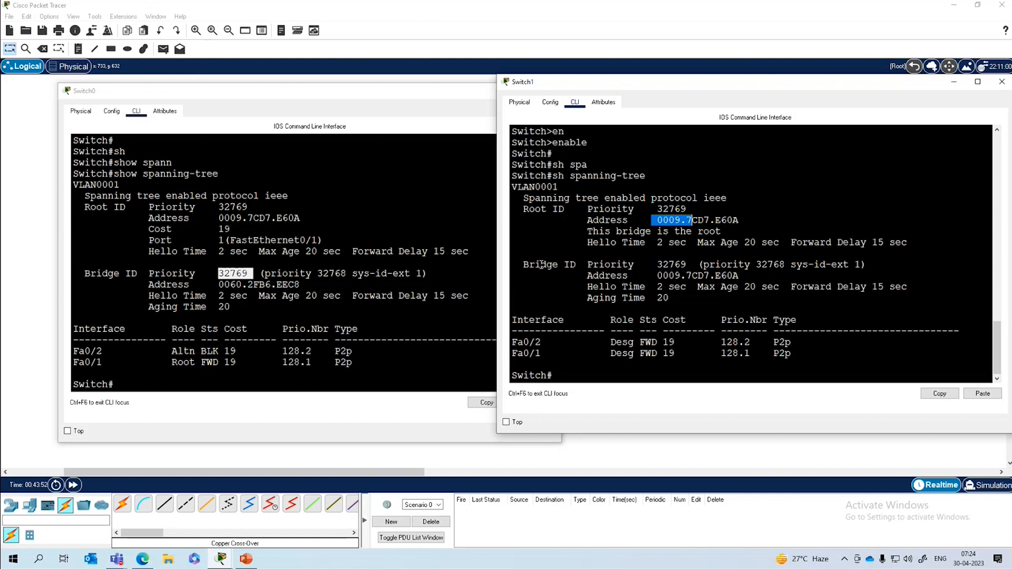
Step: Compare the two switches' bridge addresses and the roles, states and costs of their Fa0/1 and Fa0/2 ports
left_click_drag(218, 284, 244, 285)
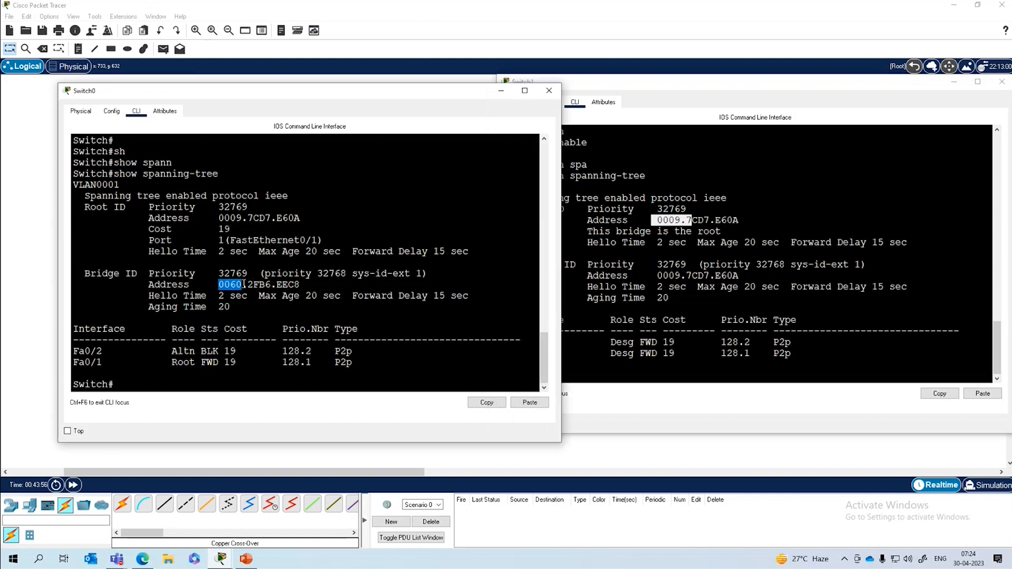
left_click(694, 254)
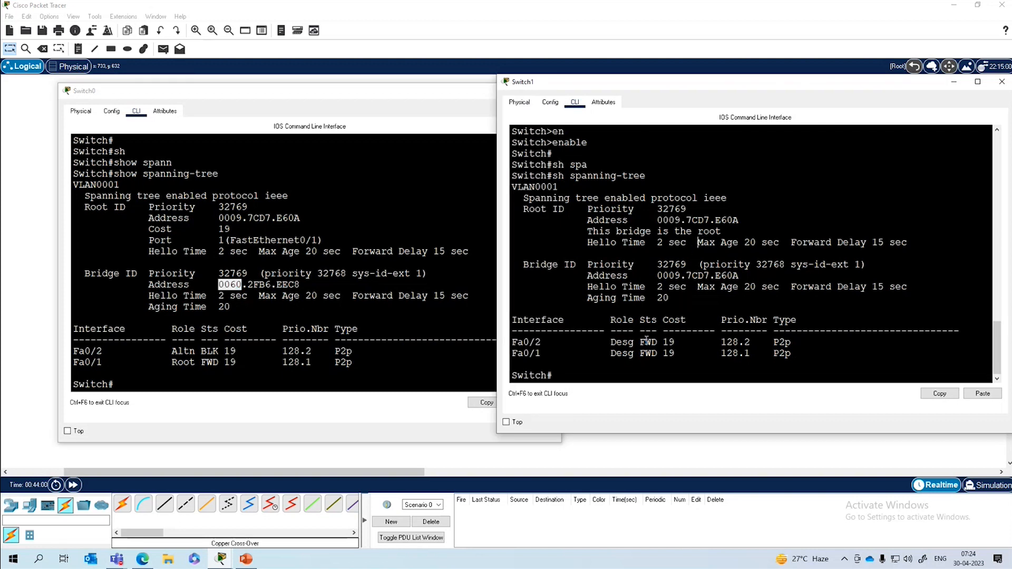
left_click_drag(524, 341, 649, 352)
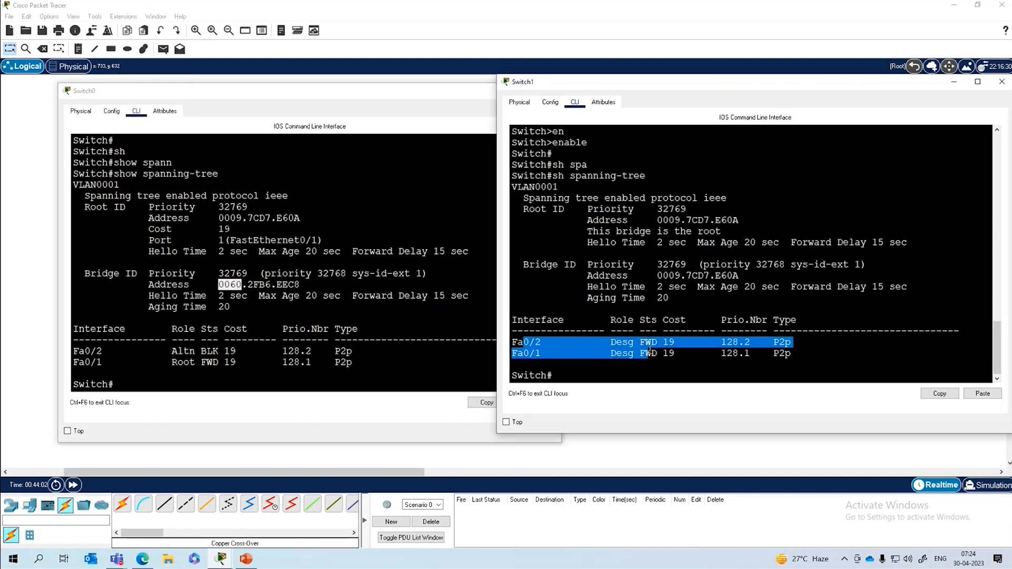
double_click(620, 345)
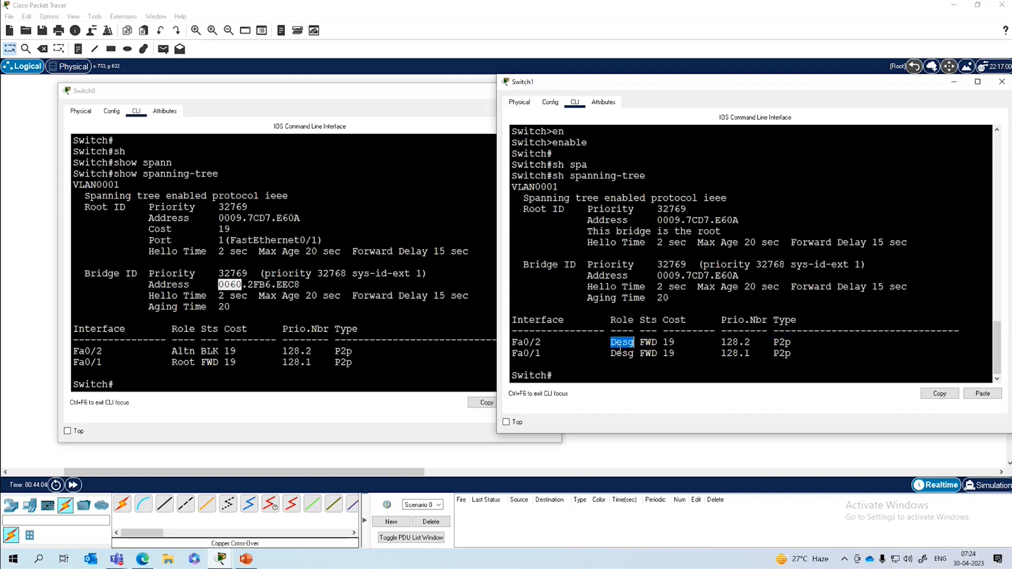
double_click(621, 353)
left_click(643, 343)
left_click_drag(668, 343, 675, 354)
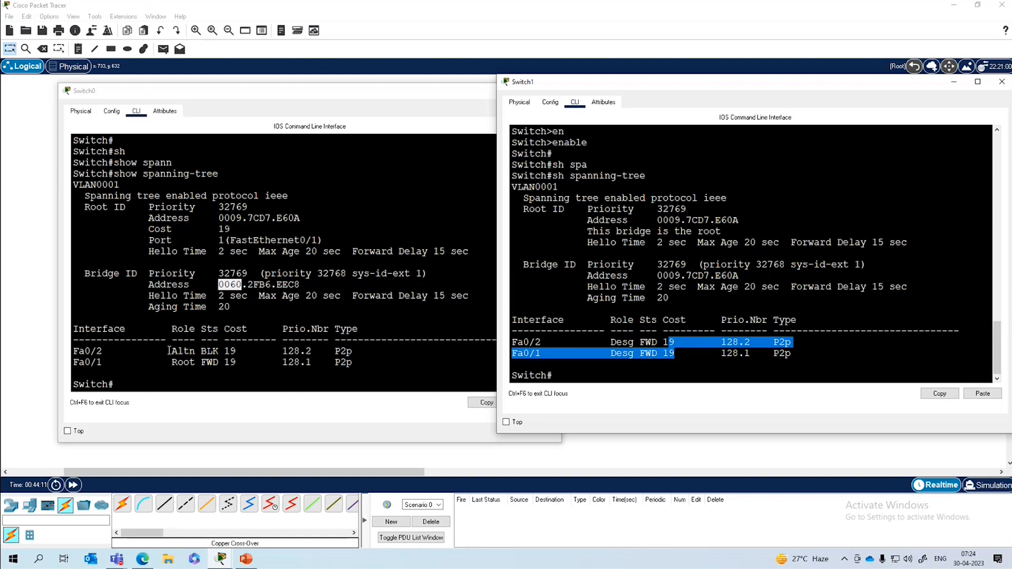
left_click_drag(170, 350, 212, 352)
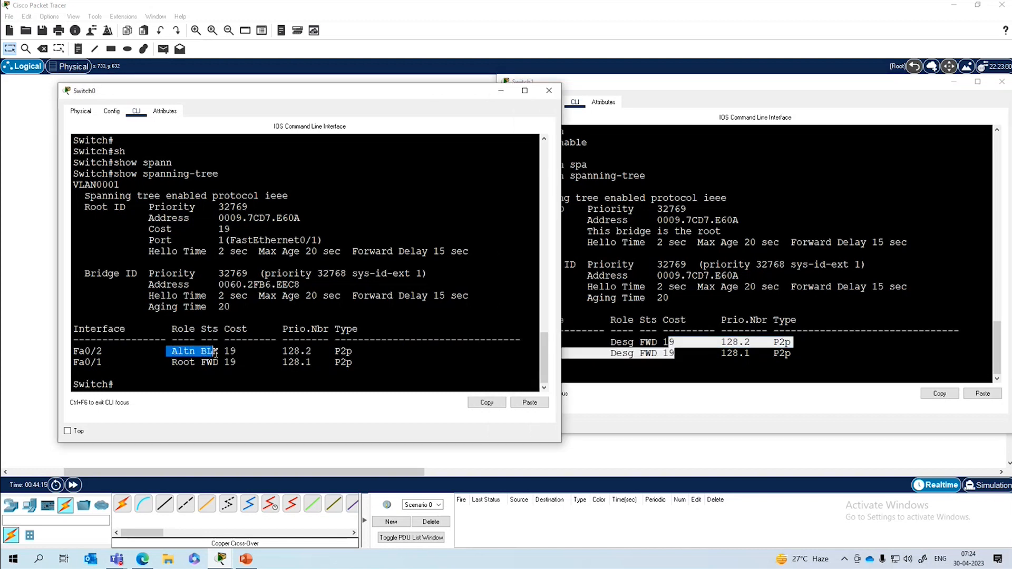
left_click_drag(216, 354, 195, 363)
left_click(170, 364)
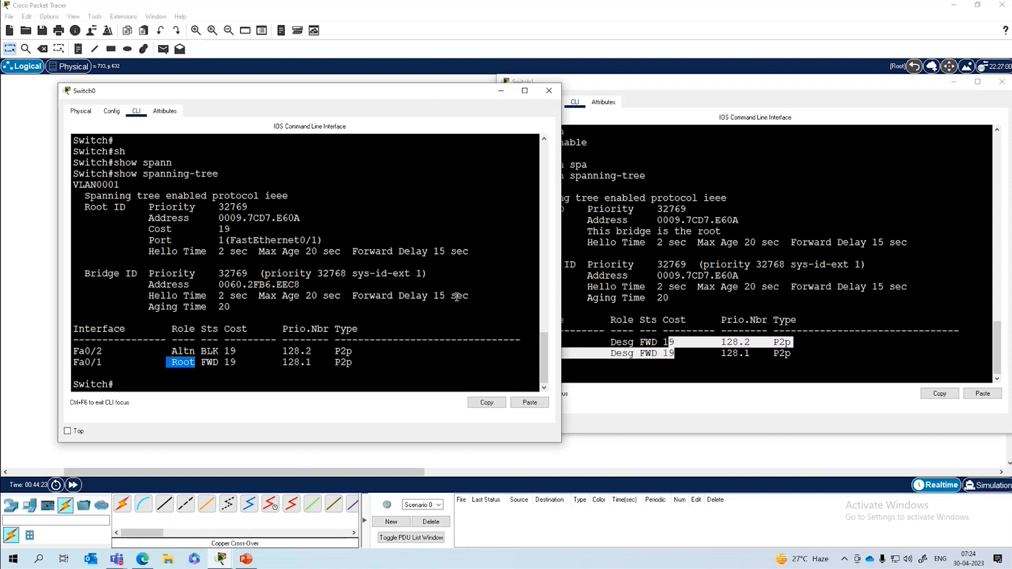
Step: Close Switch1's window and enter global configuration mode from the terminal on Switch0 with conf
left_click(1002, 82)
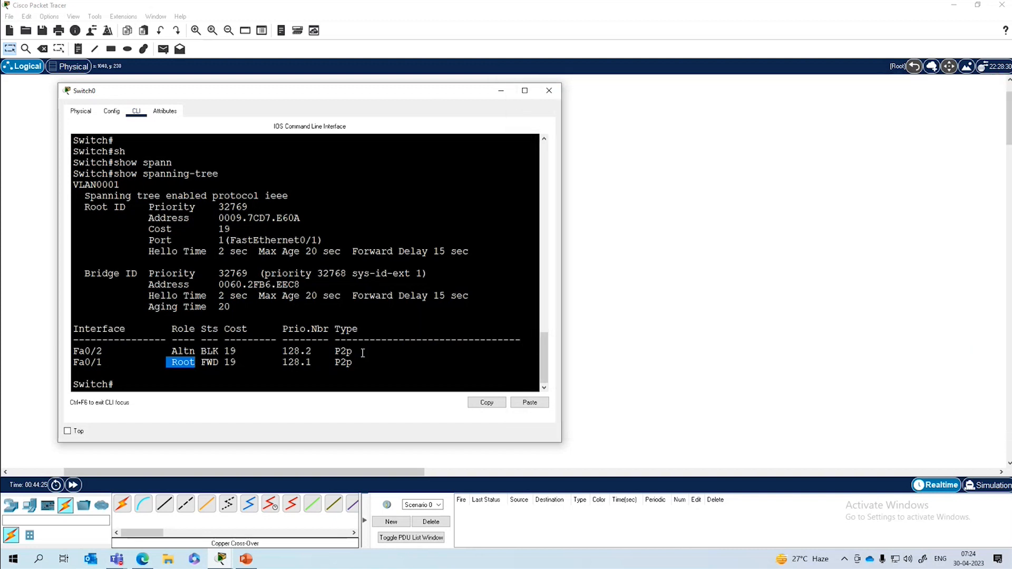
left_click(323, 386)
type("conf")
key("Return")
key("Return")
key("Return")
key("Return")
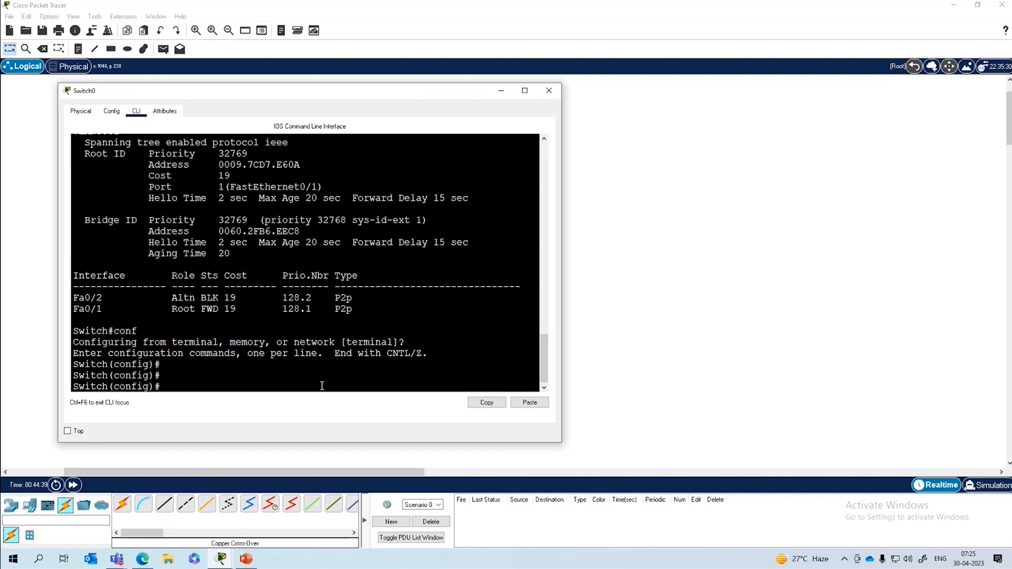
Step: Compose the command spanning-tree vlan 1 root primary at Switch0's configuration prompt without running it
type("sp")
key("Tab")
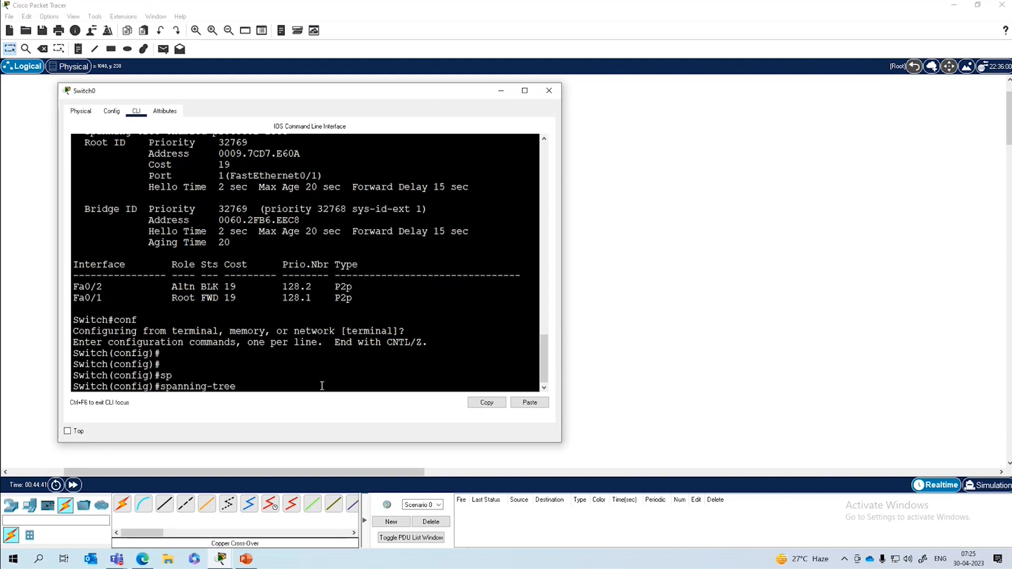
type("vl")
key("Tab")
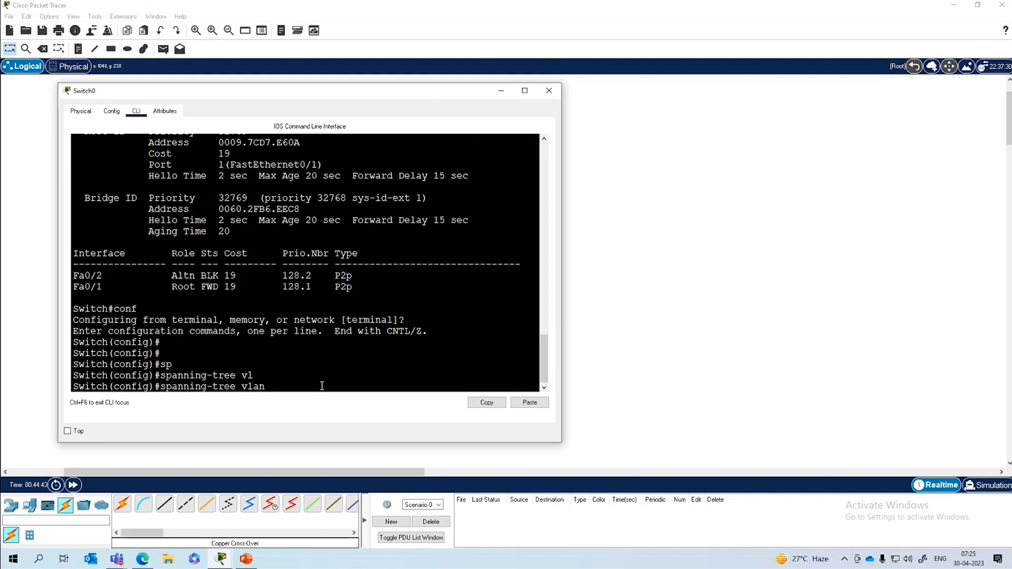
type("1 roo")
key("Tab")
type("pr")
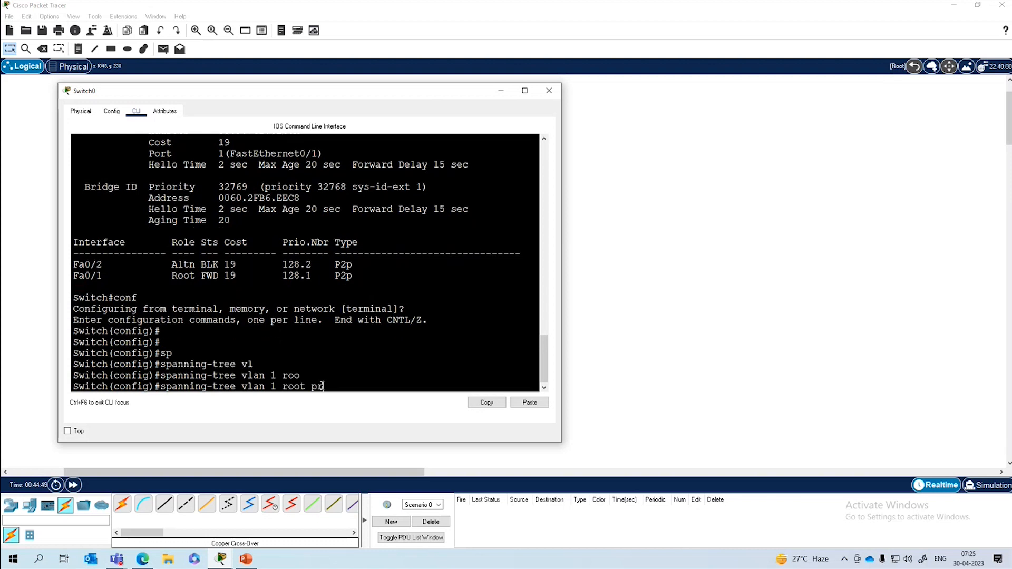
key("Tab")
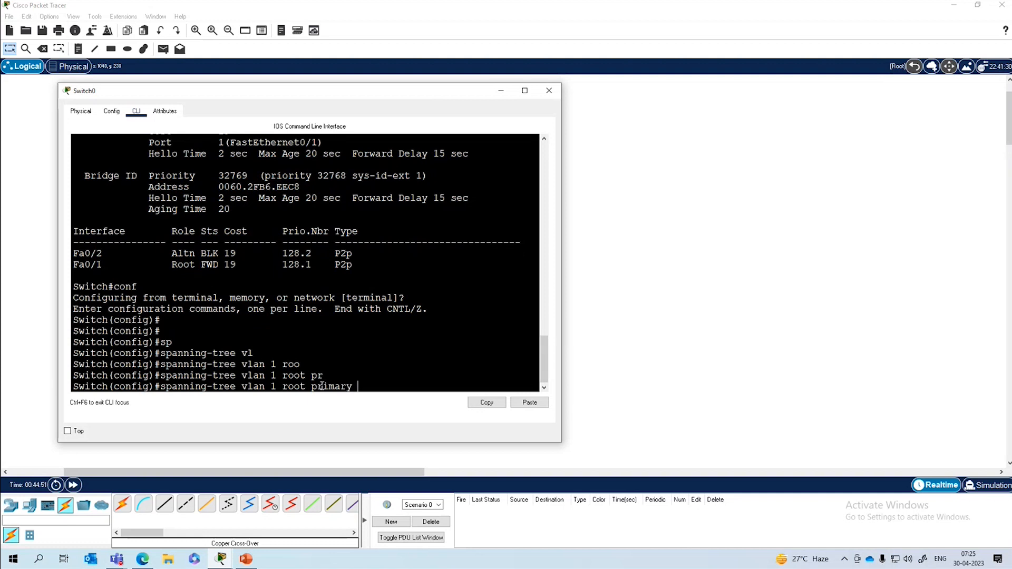
Step: Replace the root primary option with priority ? to look up the allowed bridge priority values for VLAN 1
key("BackSpace")
key("BackSpace")
key("BackSpace")
key("BackSpace")
key("BackSpace")
key("BackSpace")
key("BackSpace")
key("BackSpace")
key("BackSpace")
key("BackSpace")
key("BackSpace")
key("BackSpace")
key("BackSpace")
type("pri")
key("Tab")
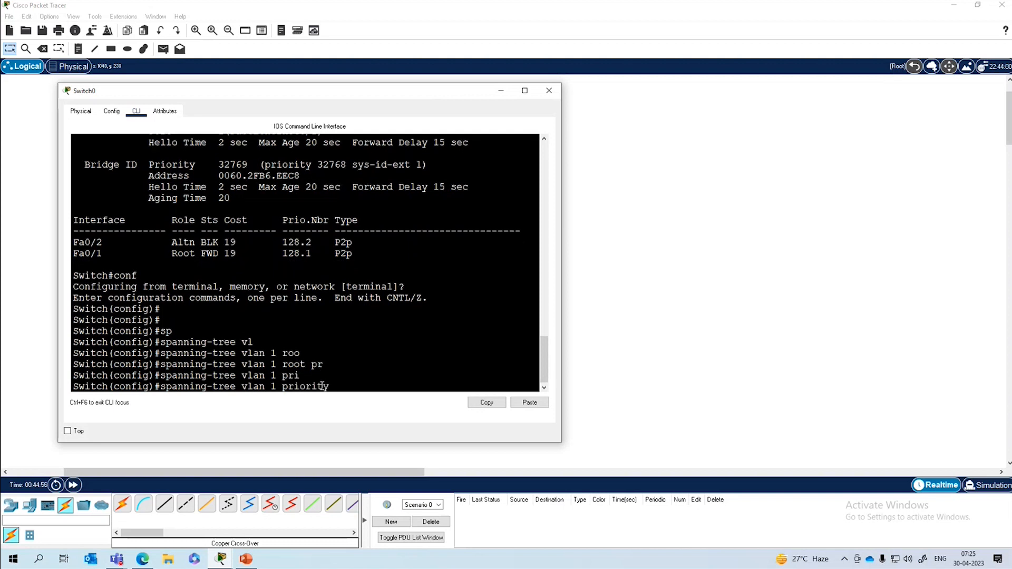
type("?")
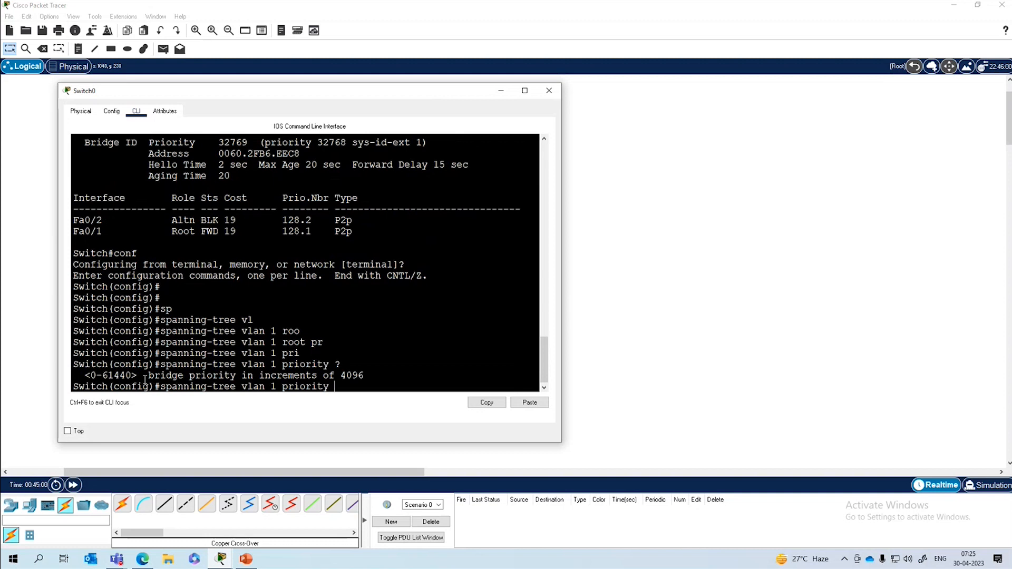
left_click_drag(151, 377, 383, 378)
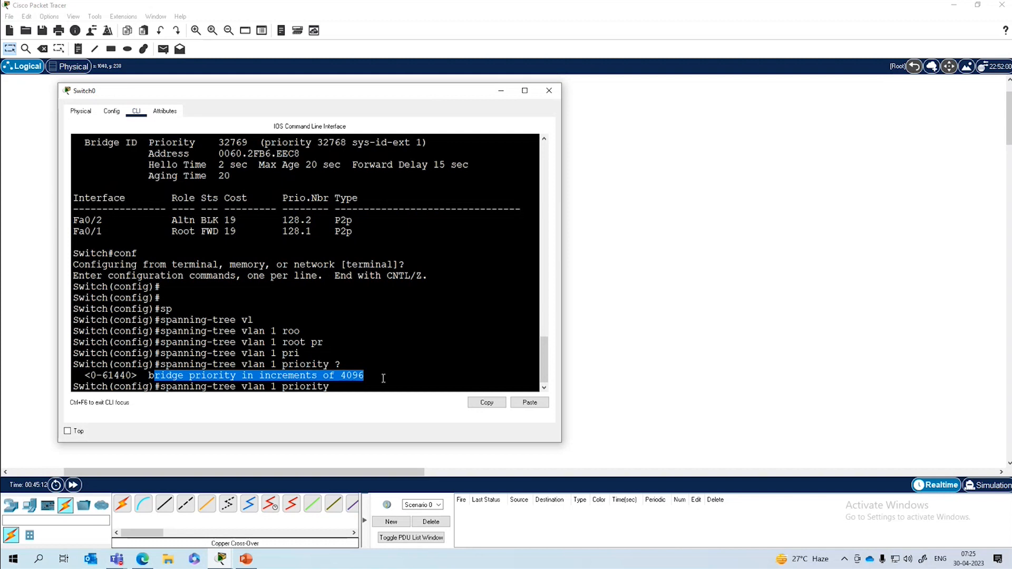
Step: Discard the priority option and make Switch0 the primary root with spanning-tree vlan 1 root primary
left_click(372, 392)
key("BackSpace")
key("BackSpace")
key("BackSpace")
key("BackSpace")
key("BackSpace")
key("BackSpace")
key("BackSpace")
key("BackSpace")
key("BackSpace")
key("BackSpace")
key("BackSpace")
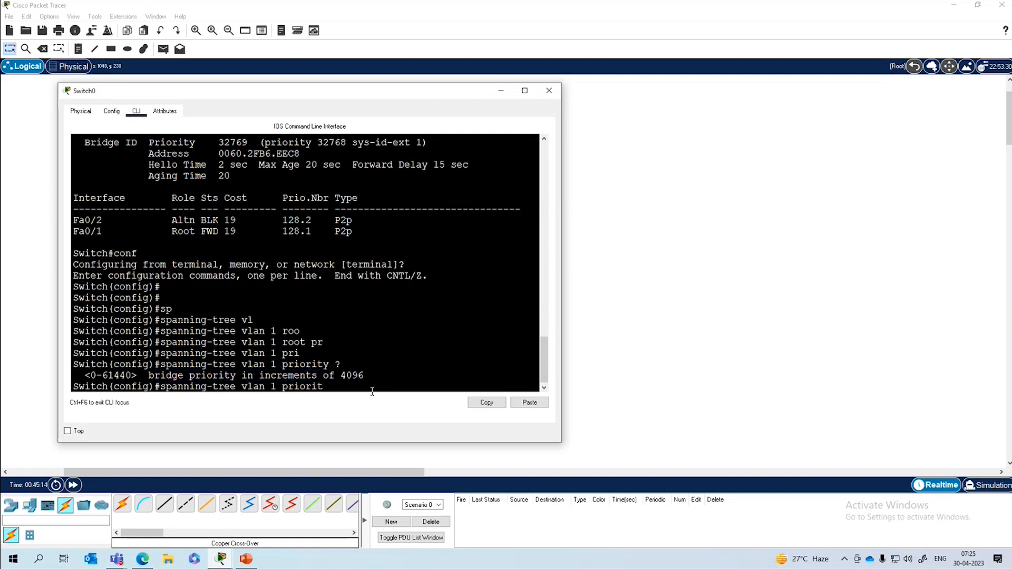
type("1 roo")
key("Tab")
type("prim")
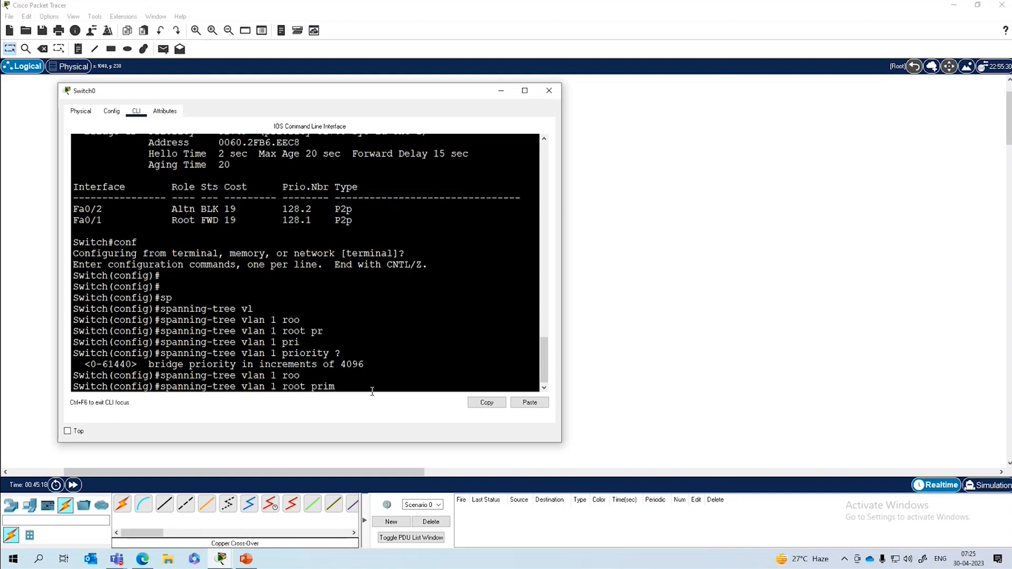
key("Tab")
key("Return")
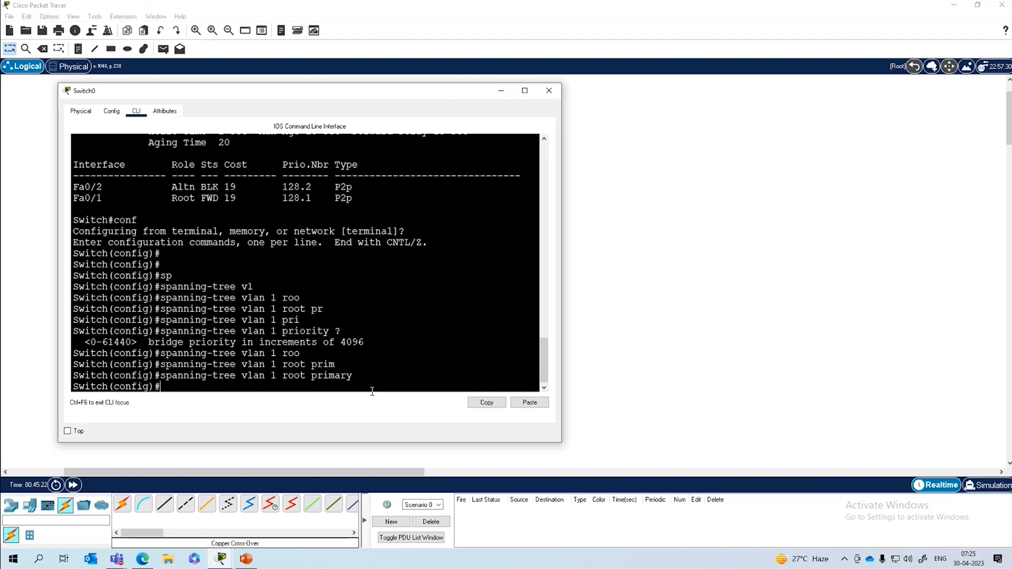
Step: Move Switch0's window clear of the topology, leave configuration mode and save the configuration with write
left_click_drag(358, 88, 707, 67)
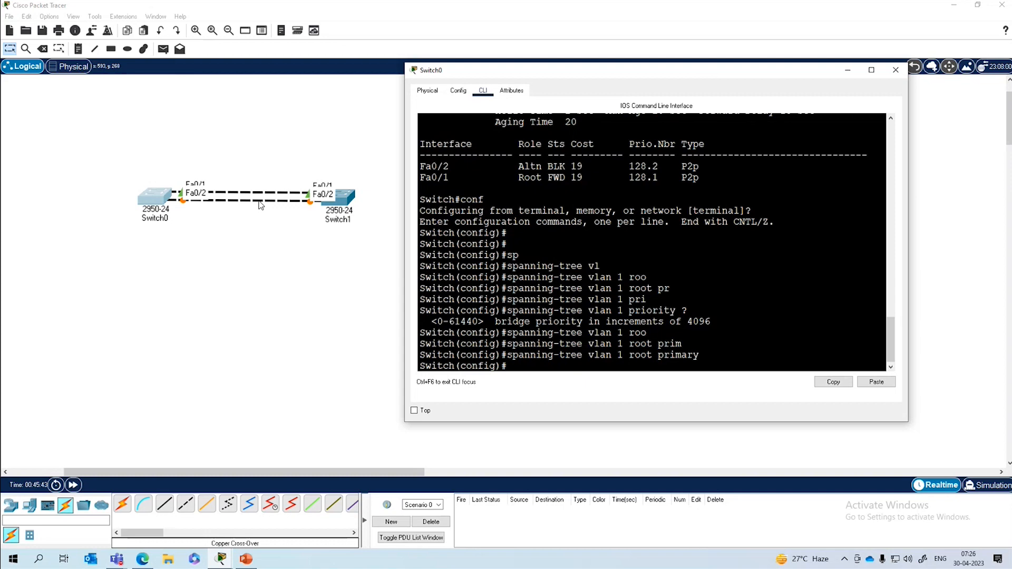
key("ctrl+z")
type("wr")
key("Tab")
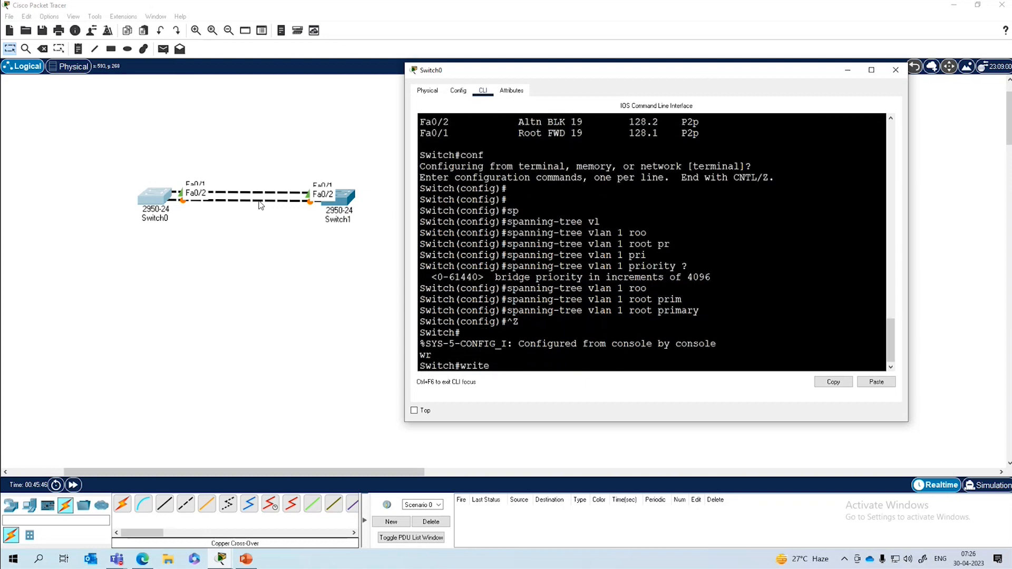
key("Return")
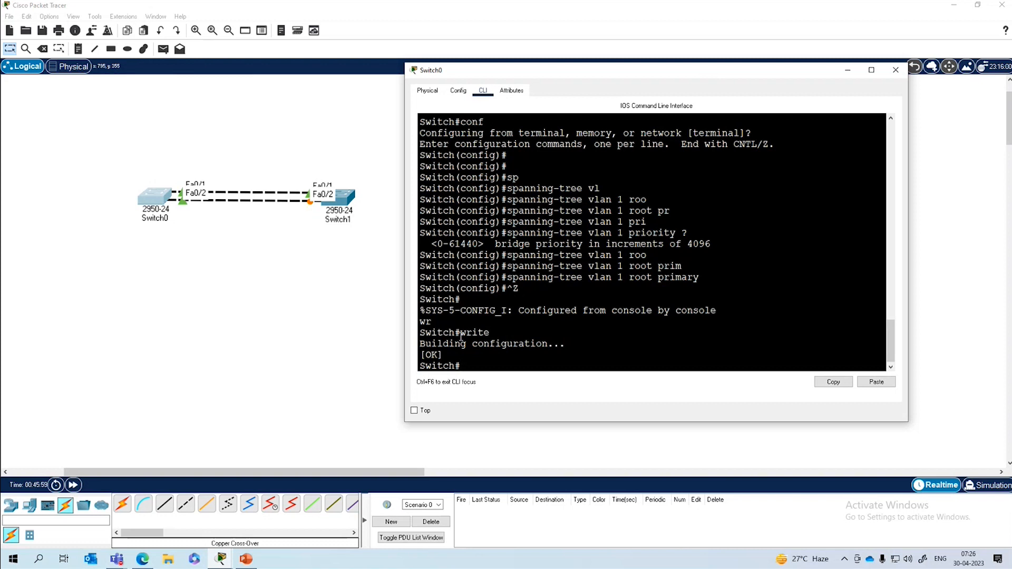
Step: Run show spanning-tree on Switch0
type("sh")
key("Tab")
type("vlan")
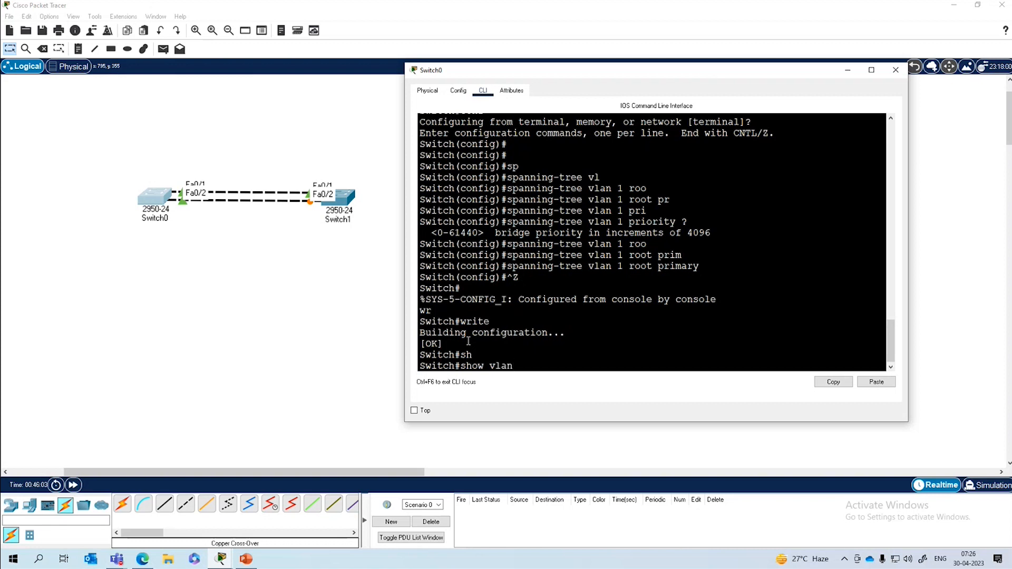
key("BackSpace")
key("BackSpace")
key("BackSpace")
key("BackSpace")
type("spa")
key("Tab")
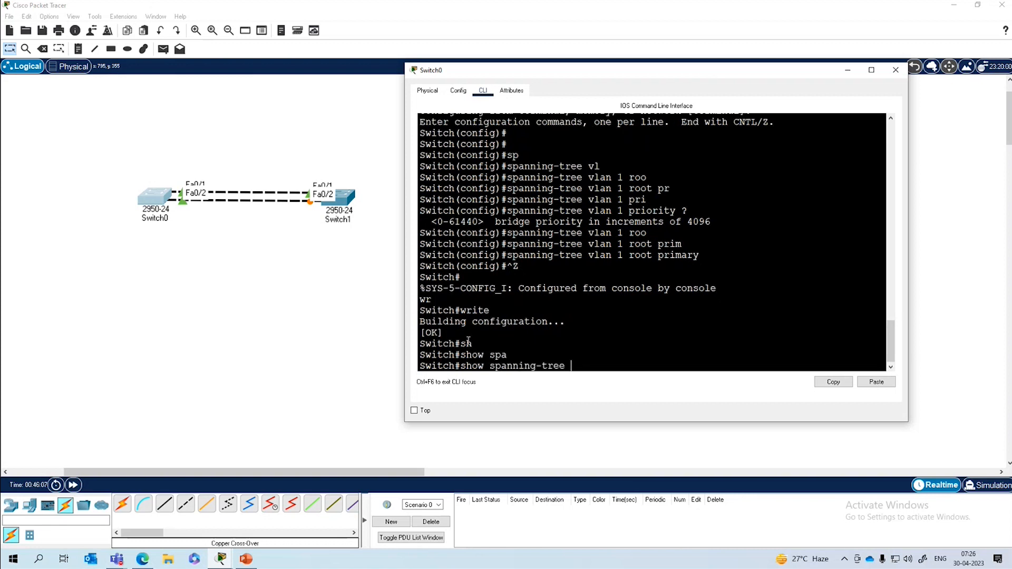
key("Return")
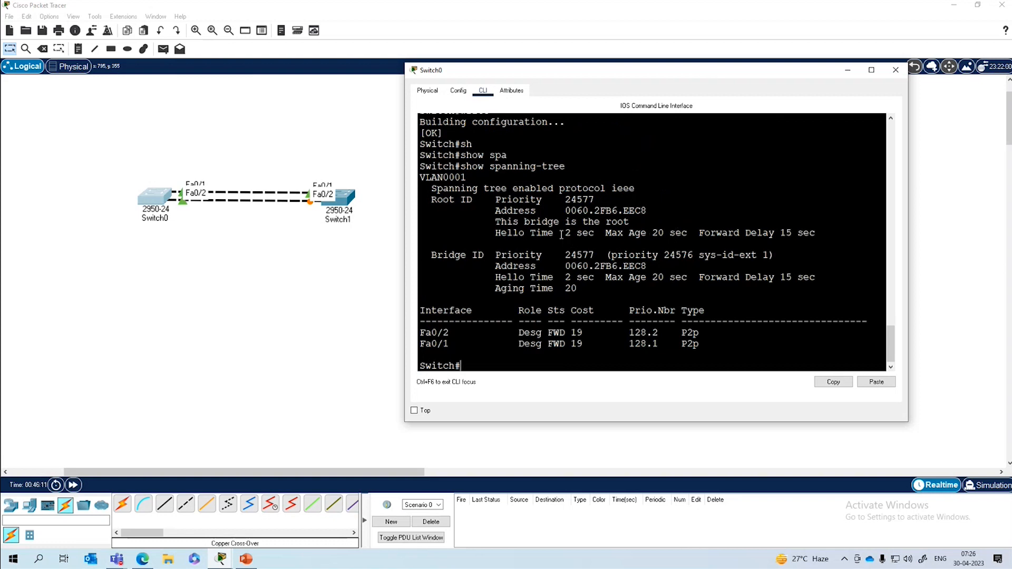
Step: Examine the root status, bridge address, and root ID and bridge ID priorities in Switch0's new output
left_click_drag(501, 222, 630, 223)
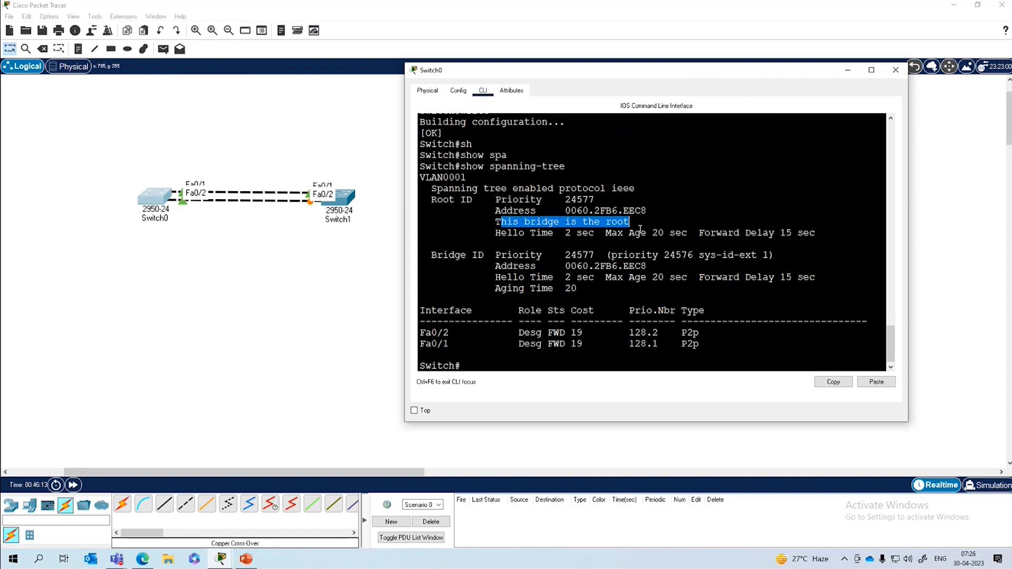
left_click_drag(561, 266, 647, 266)
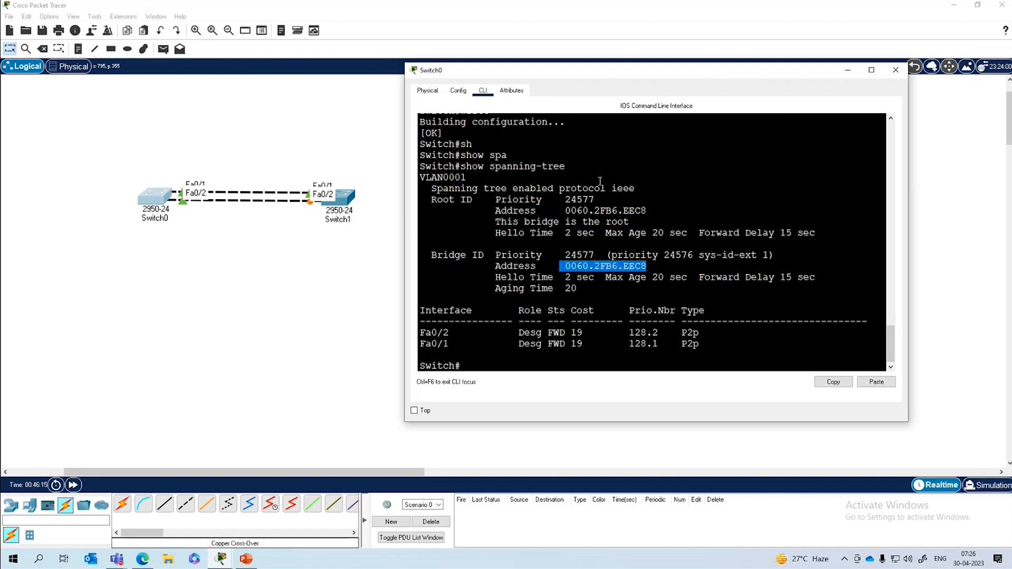
left_click_drag(565, 201, 597, 200)
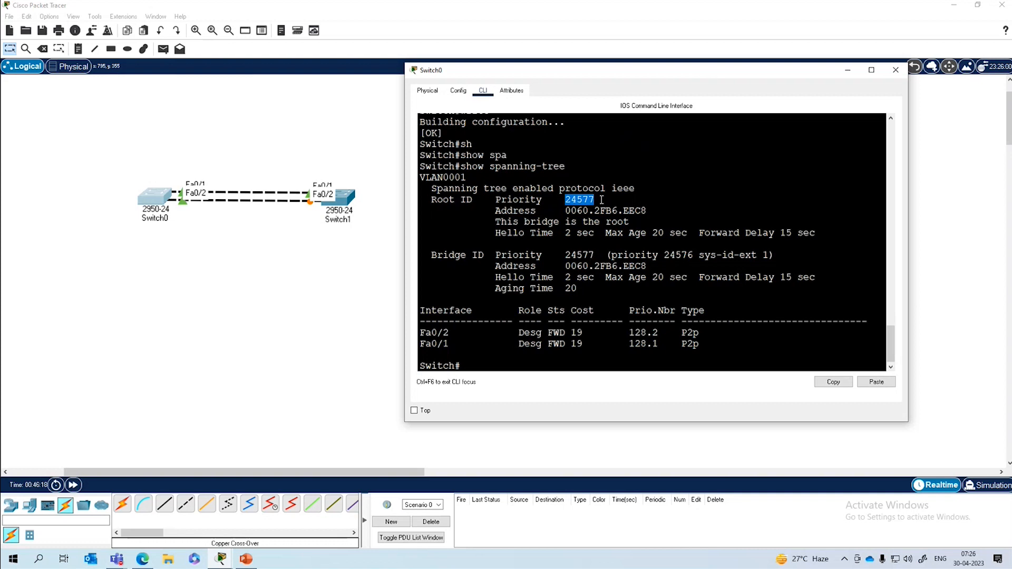
left_click_drag(564, 257, 603, 257)
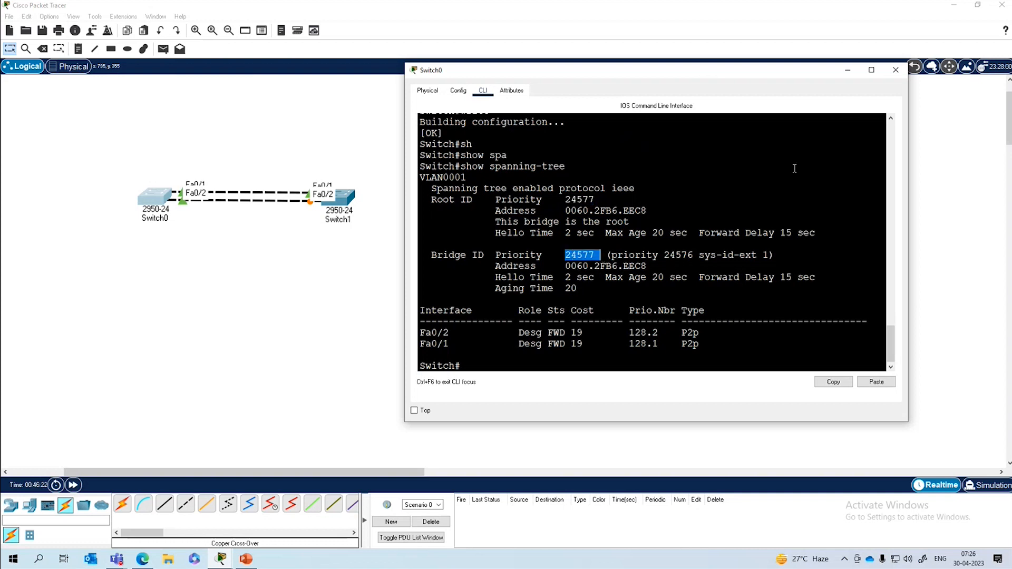
Step: Close Switch0's window and place a PC from the end devices to the right of Switch1
left_click(887, 71)
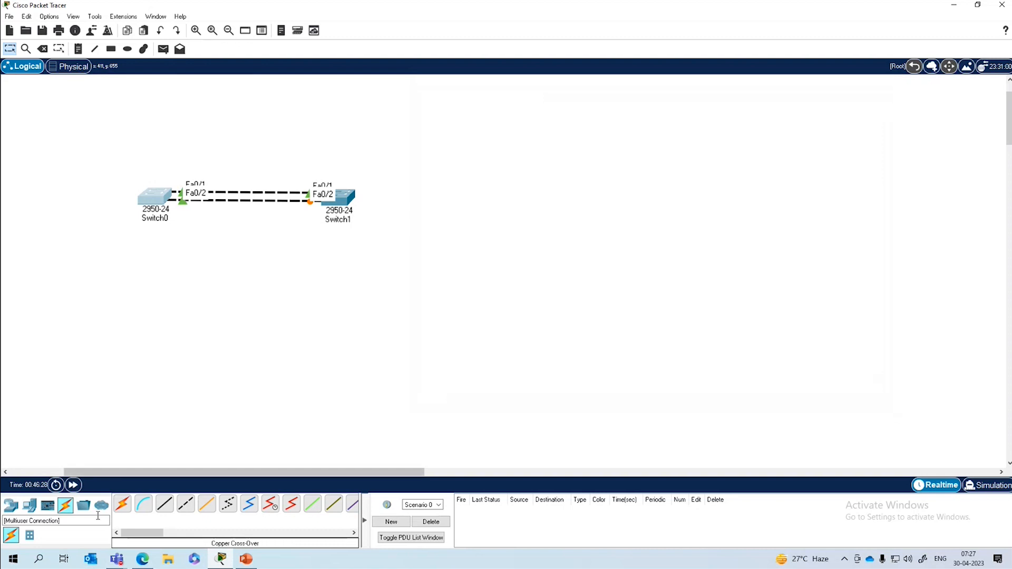
left_click(29, 506)
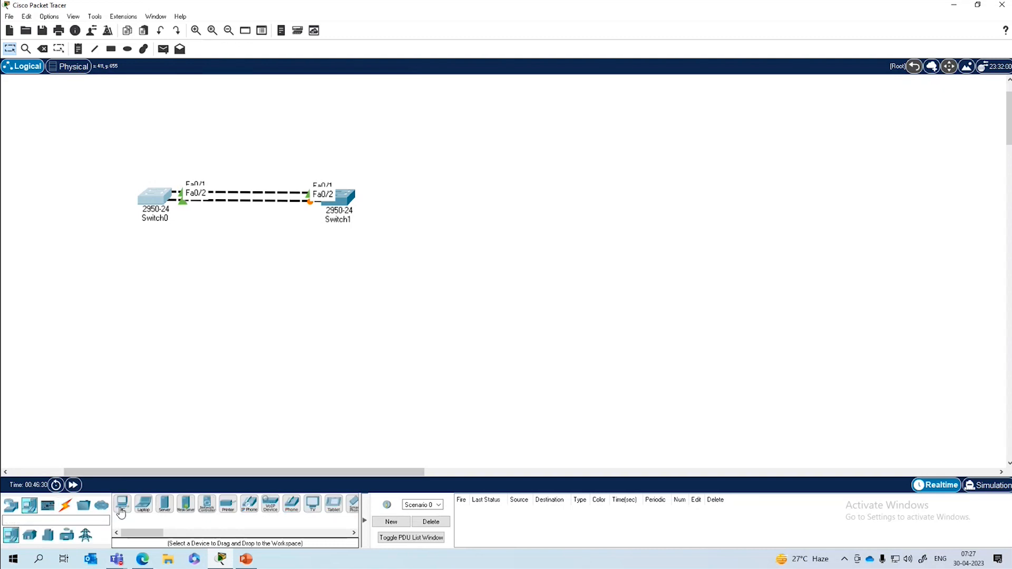
left_click_drag(126, 510, 439, 211)
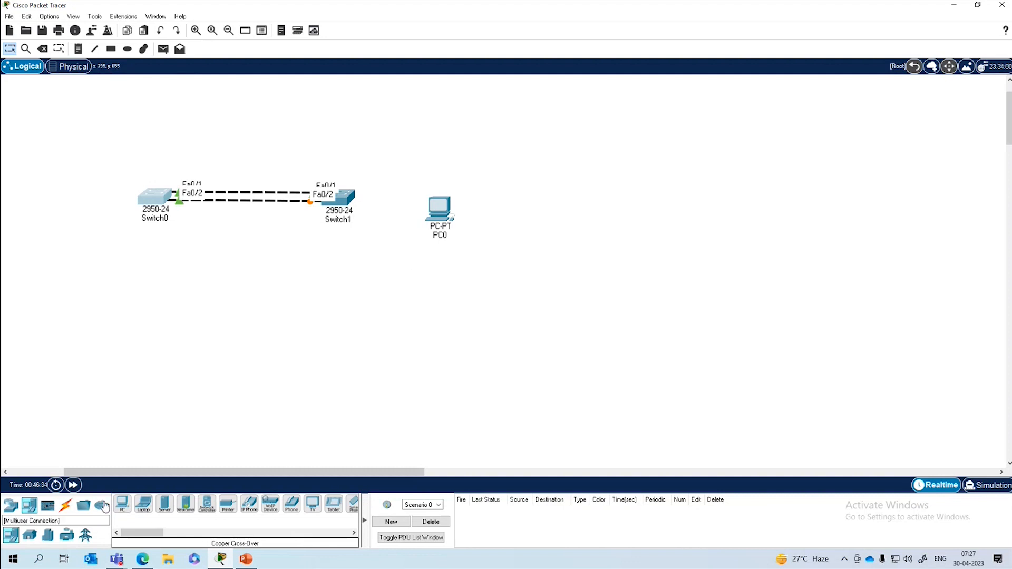
Step: Connect PC0's FastEthernet0 port to Switch1's FastEthernet0/3 port with a copper straight-through cable
left_click(71, 507)
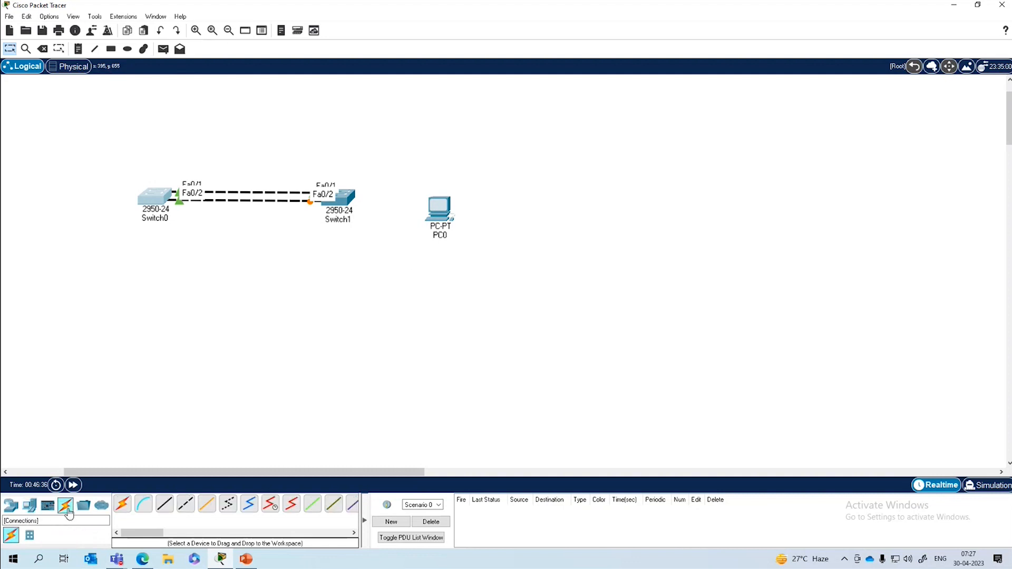
left_click(165, 505)
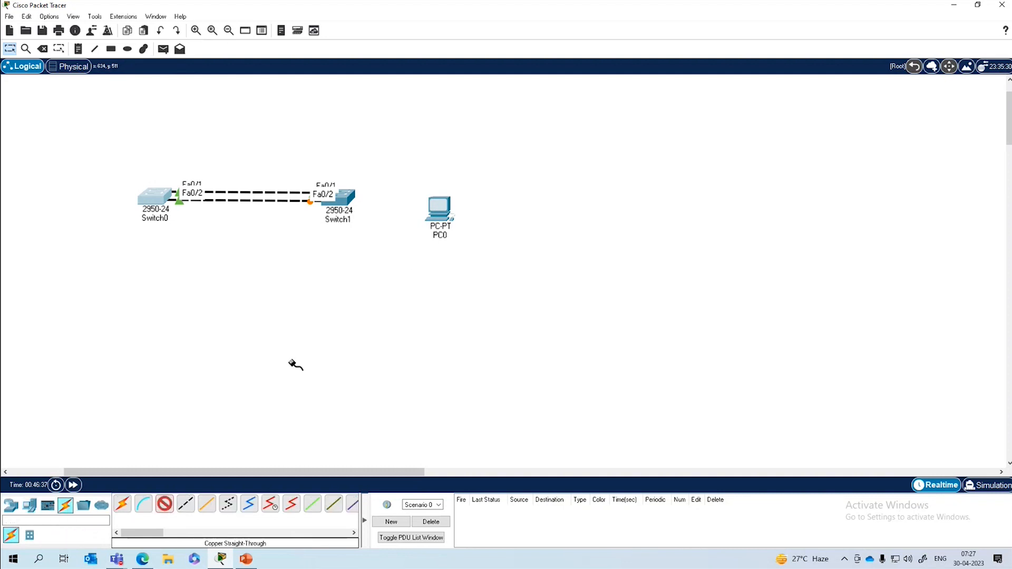
left_click(438, 211)
left_click(472, 254)
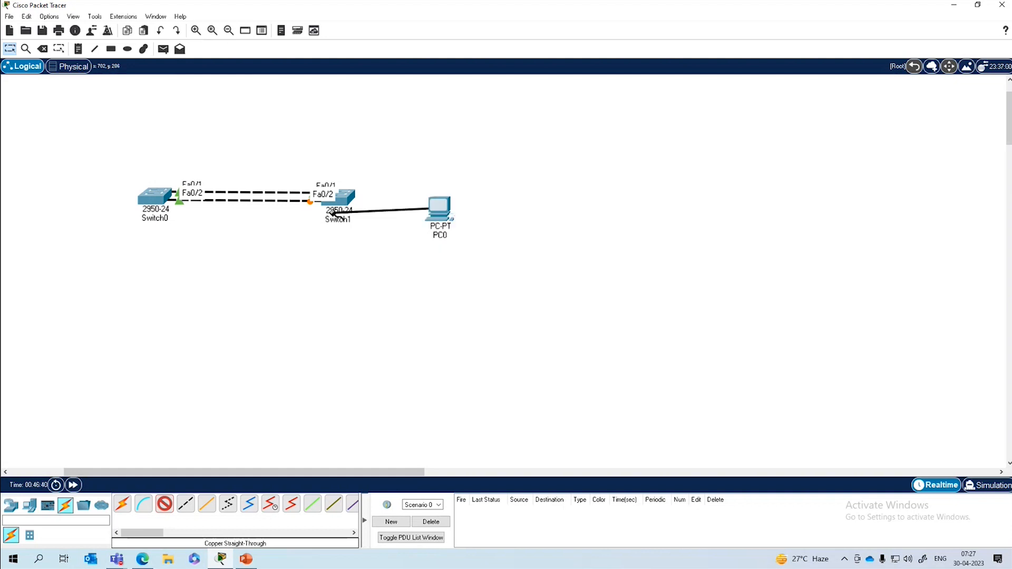
left_click(345, 199)
left_click(387, 219)
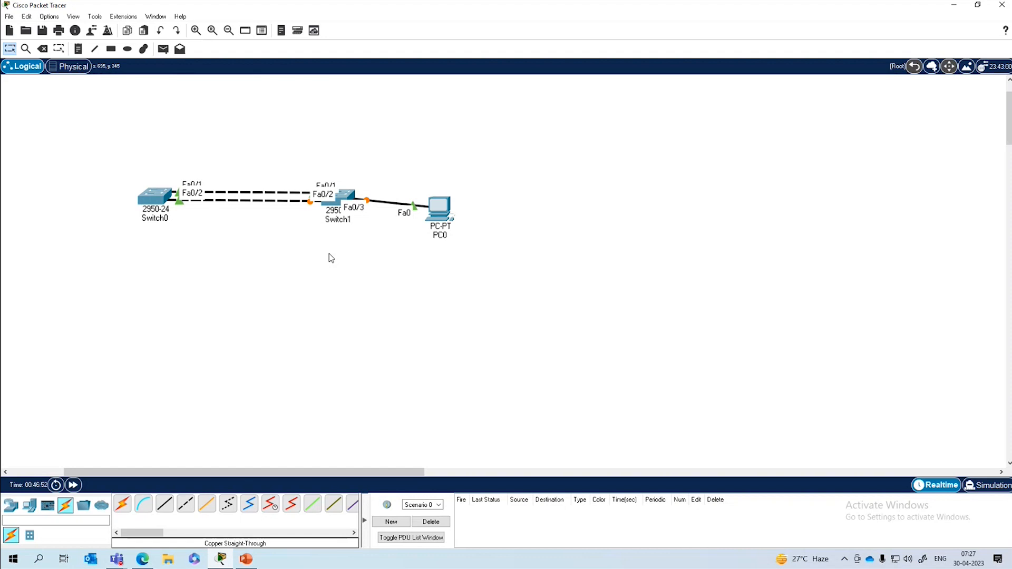
Step: Open Switch1's command line clear of the topology and enter configuration mode for interface fa 0/3
left_click(346, 199)
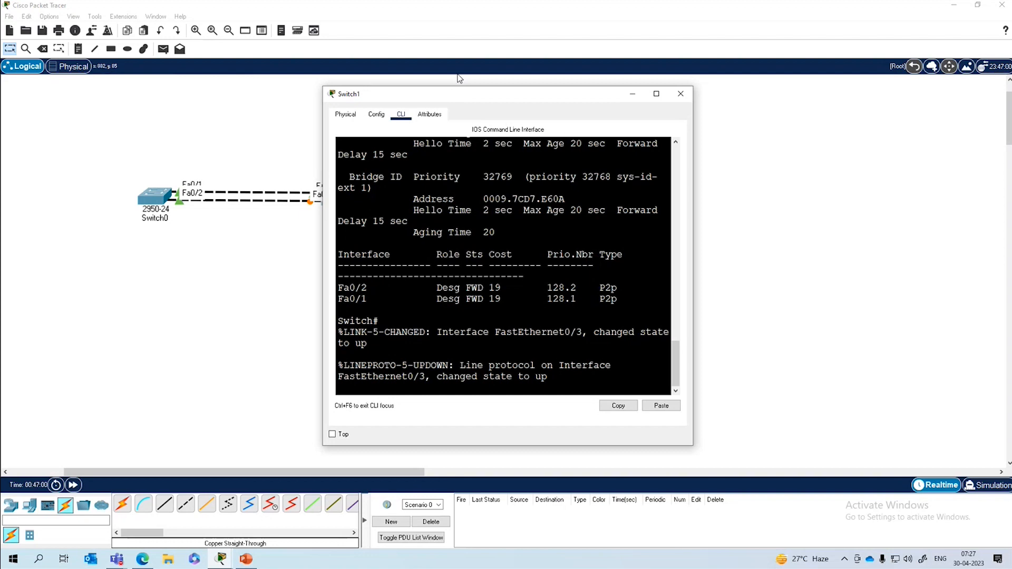
left_click_drag(471, 96, 657, 70)
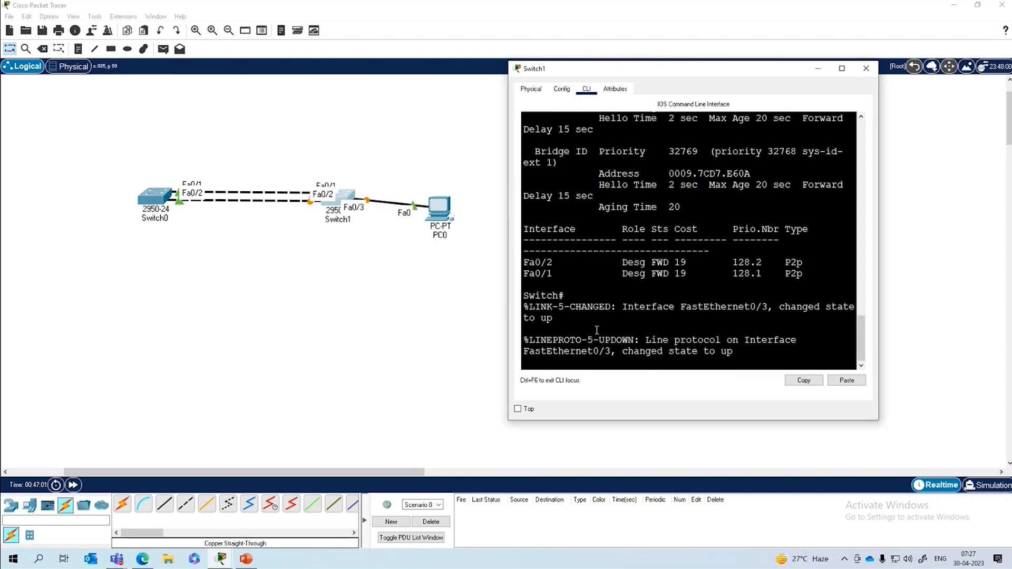
key("Return")
key("Return")
key("Return")
key("Return")
key("Return")
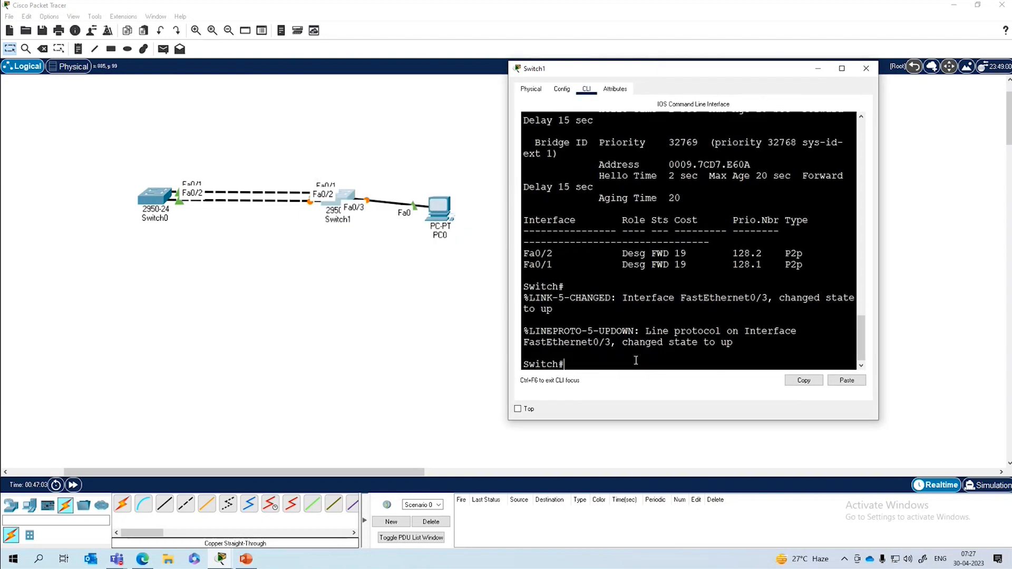
type("conf")
key("Return")
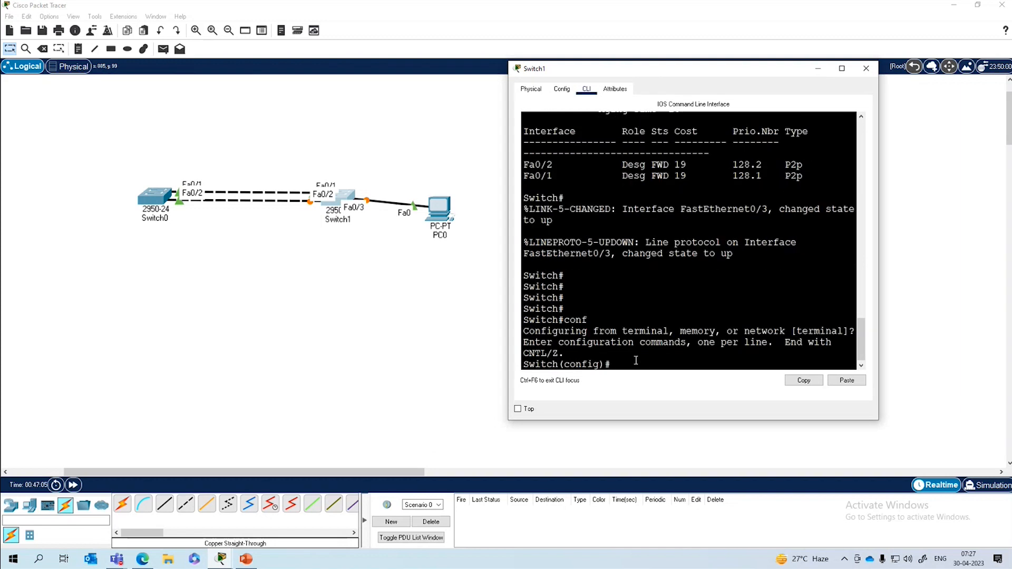
type("int fa 0/3")
key("Return")
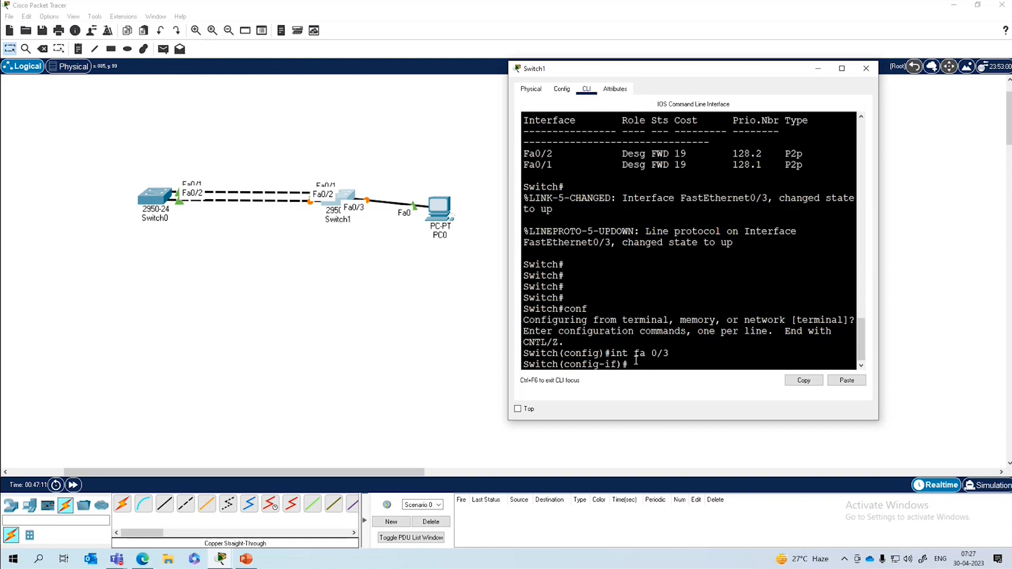
Step: Enable spanning-tree portfast on interface fa 0/3, widen Switch1's window and highlight the portfast warning text
type("spa")
key("Tab")
type("por")
key("Tab")
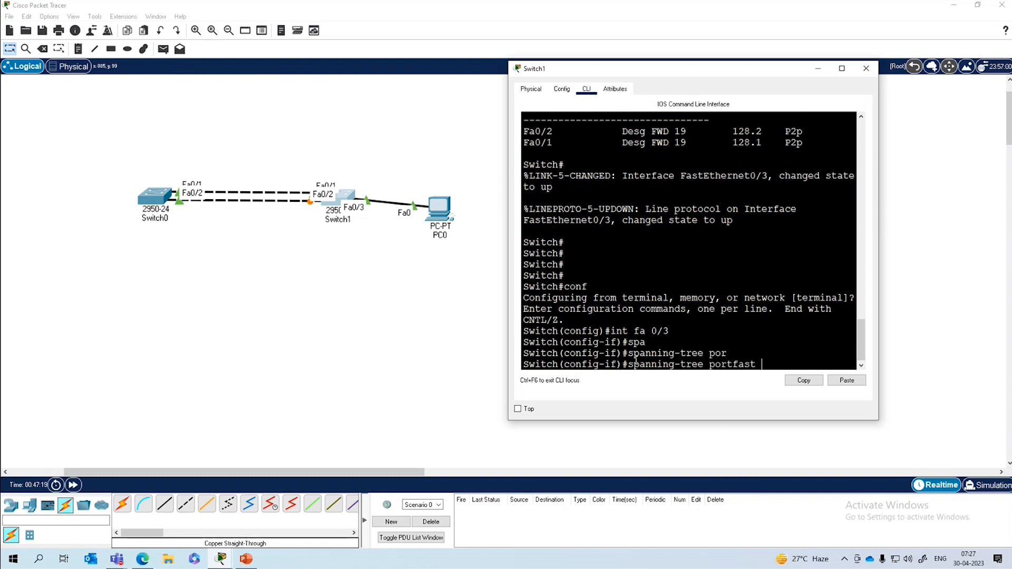
key("Return")
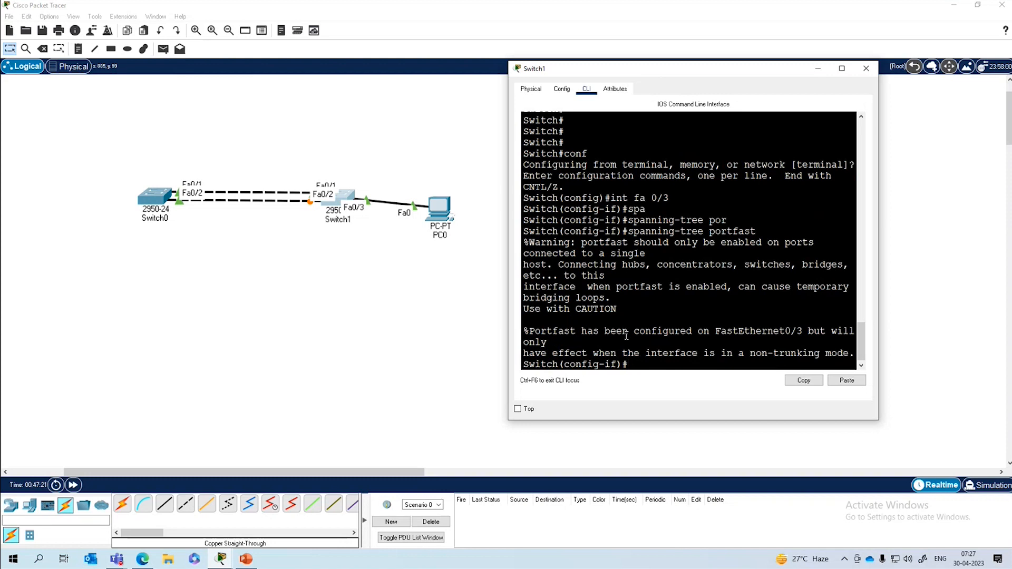
left_click_drag(878, 287, 995, 271)
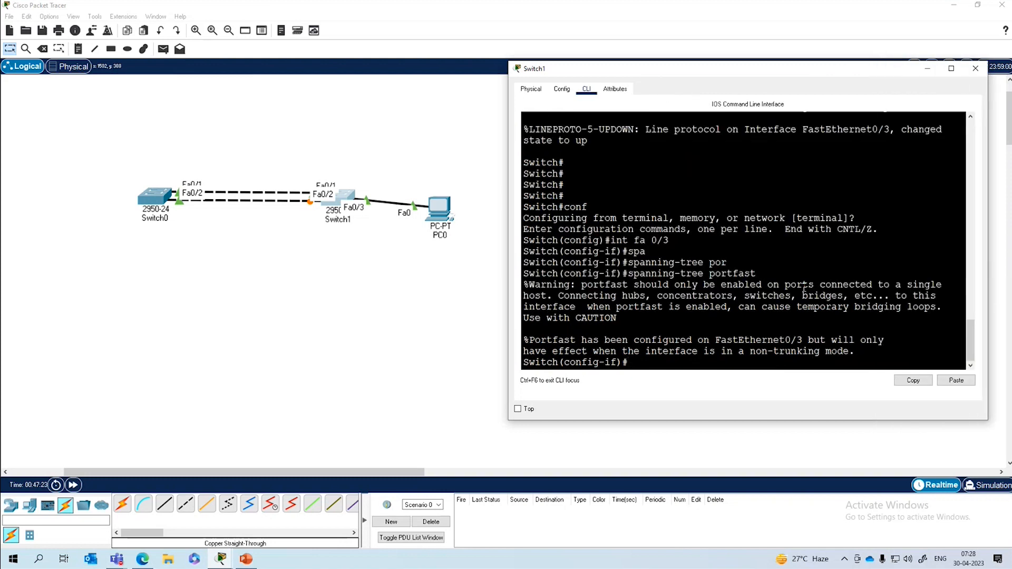
left_click_drag(583, 286, 648, 315)
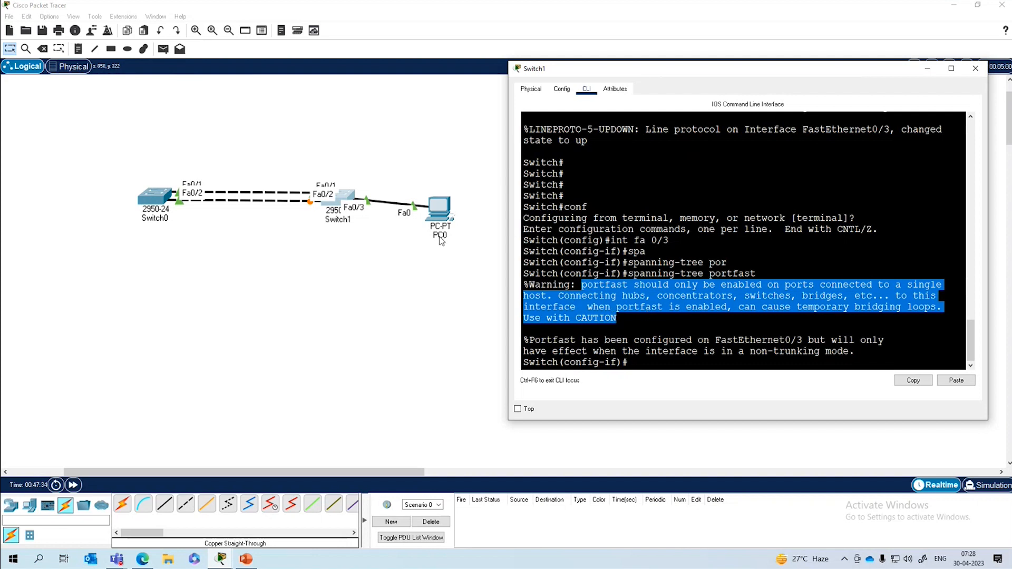
Step: Unplug the Switch1 end of PC0's cable and reconnect it to FastEthernet0/3
left_click(367, 207)
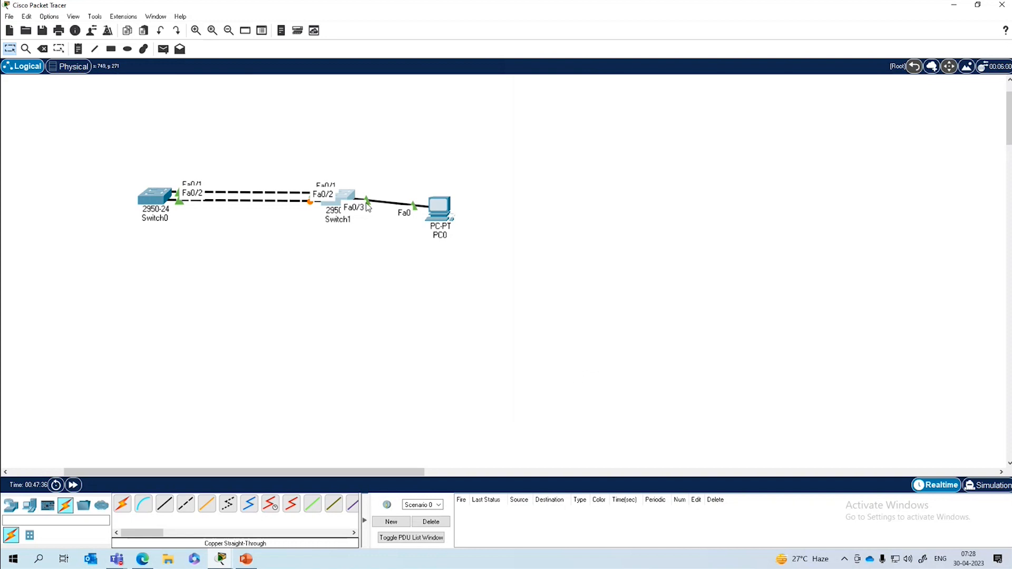
left_click_drag(368, 202, 355, 194)
left_click(344, 198)
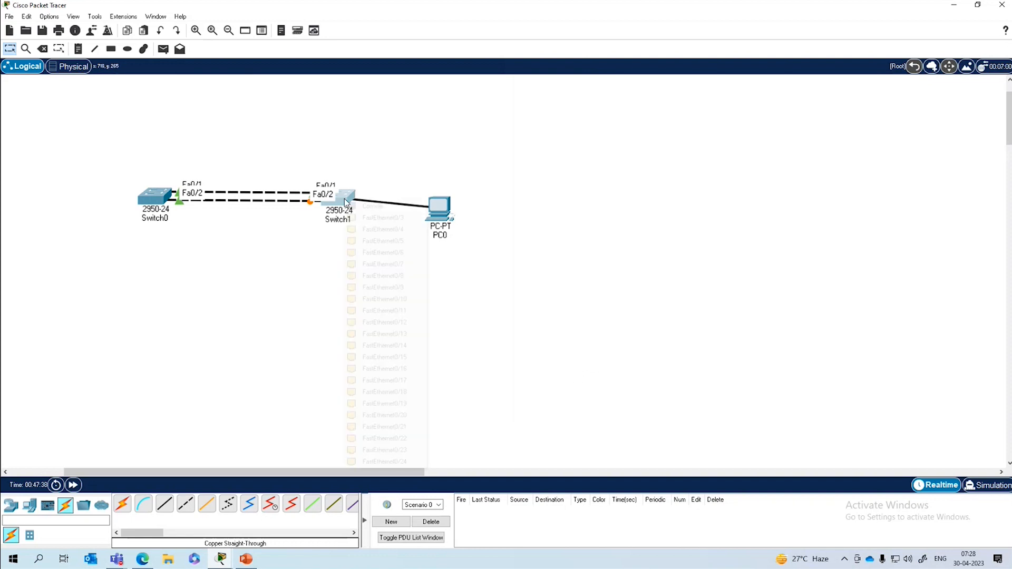
left_click(364, 219)
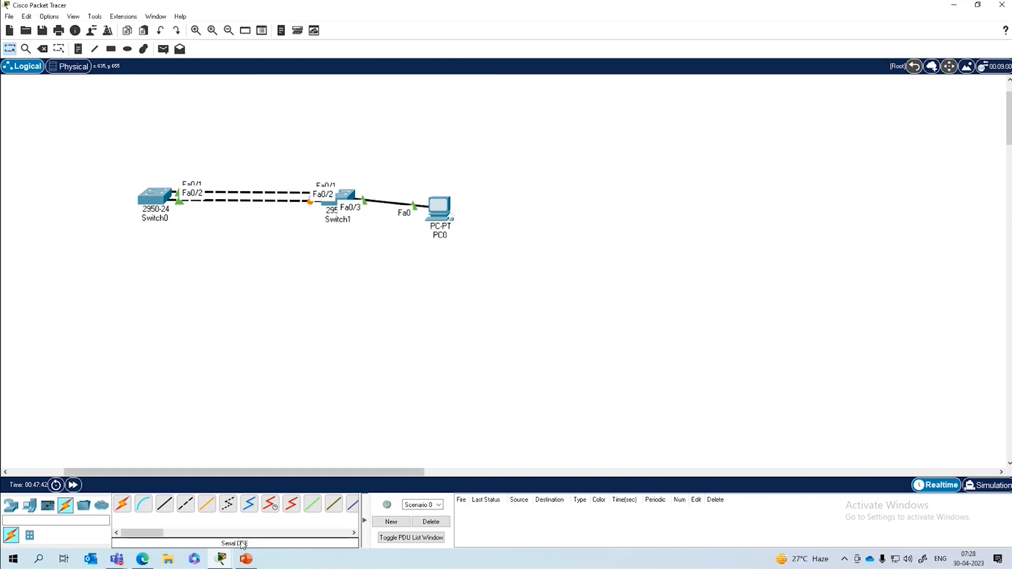
Step: Return to Switch1's command line and run spanning-tree bpduguard enable on interface fa 0/3
mouse_move(222, 558)
left_click(265, 529)
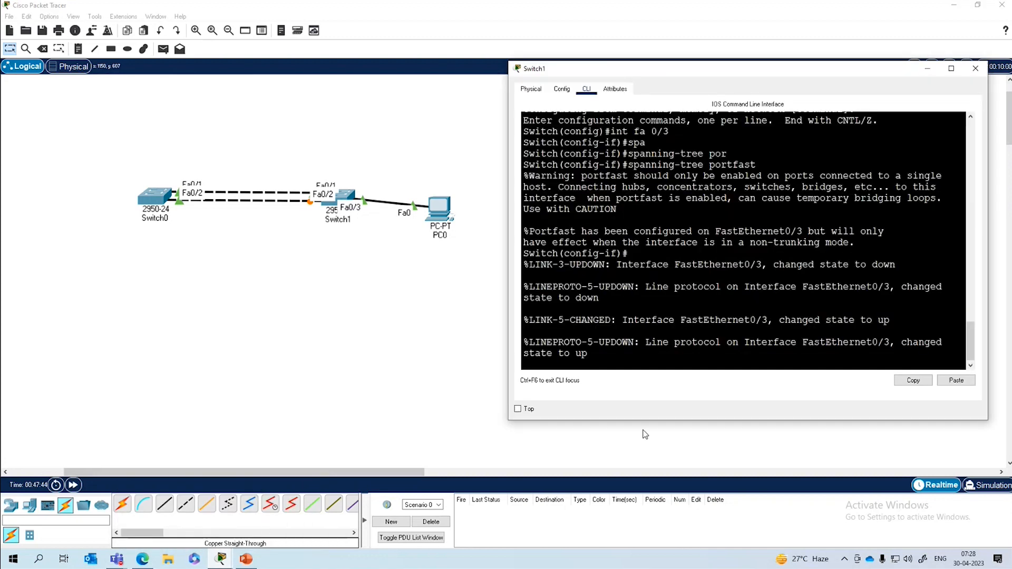
left_click(600, 362)
key("Return")
key("Return")
key("Return")
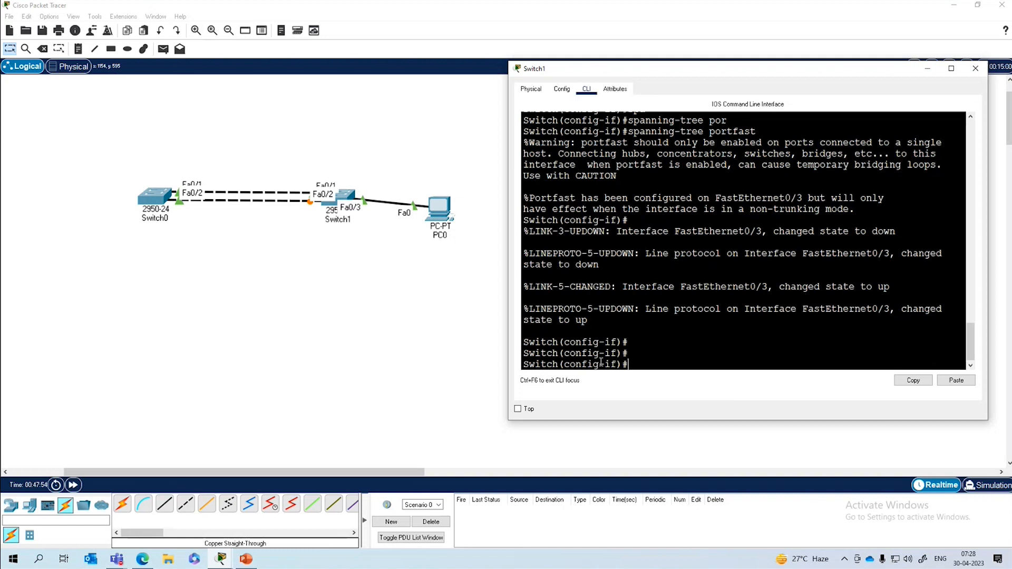
type("spa")
key("Tab")
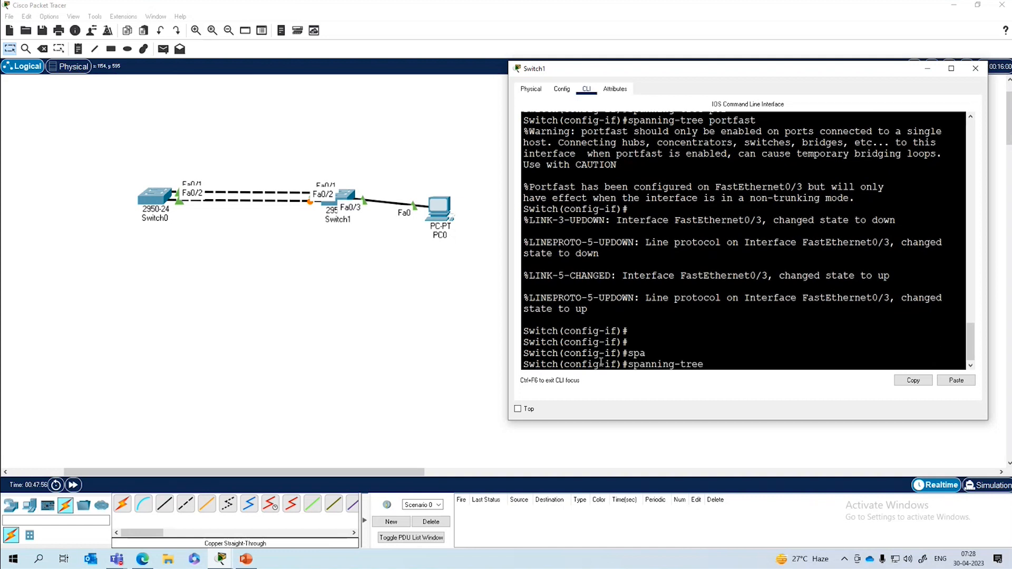
type("bpd")
key("Tab")
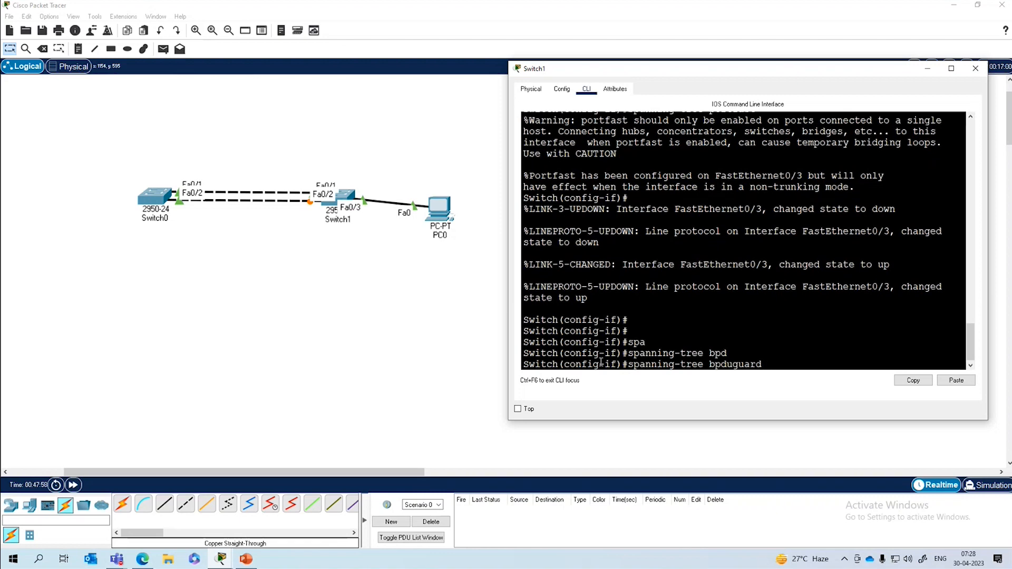
type("en")
key("Tab")
key("Return")
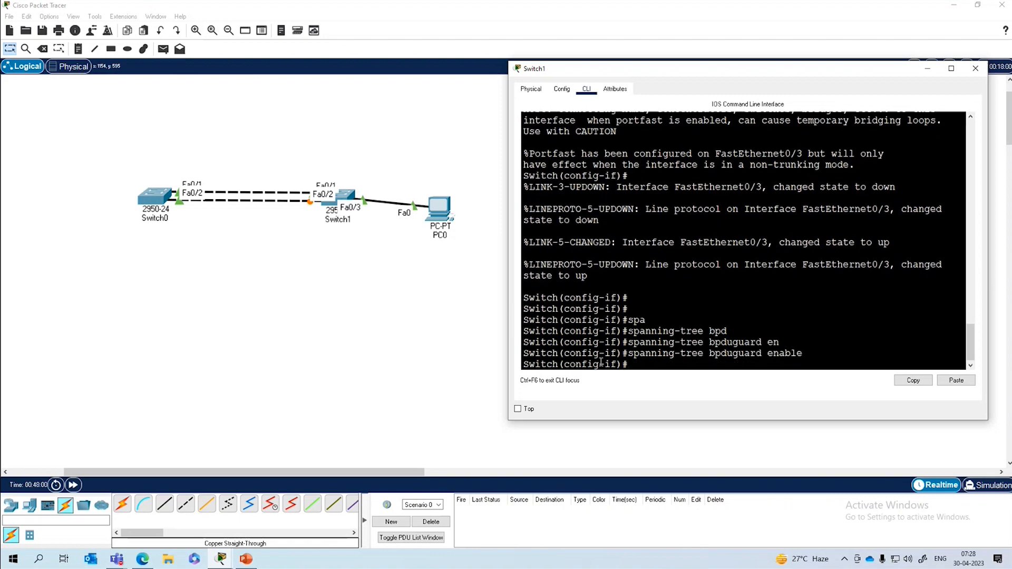
Step: Leave configuration mode on Switch1 and save the configuration with write
key("ctrl+z")
type("wr")
key("Tab")
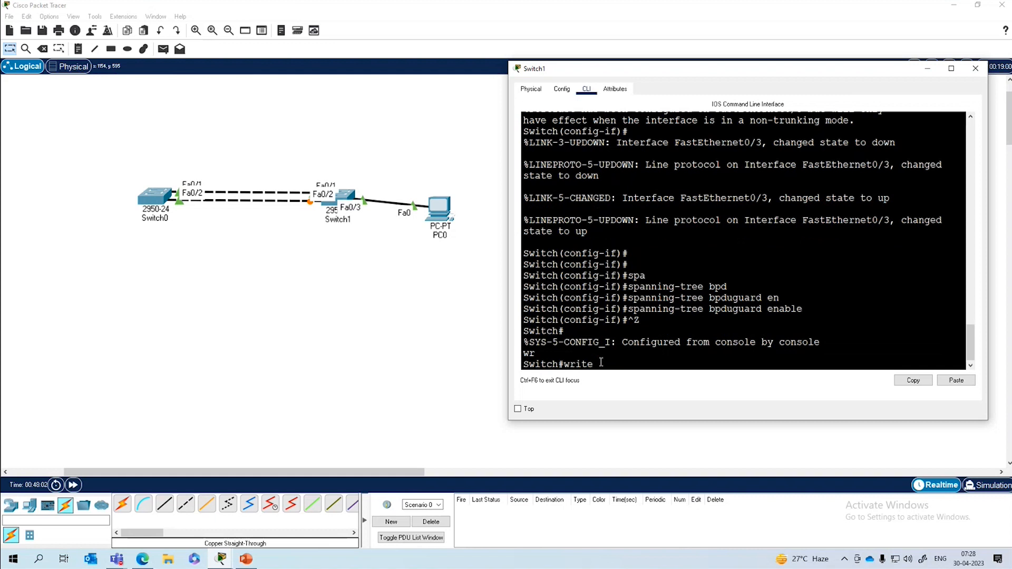
key("Return")
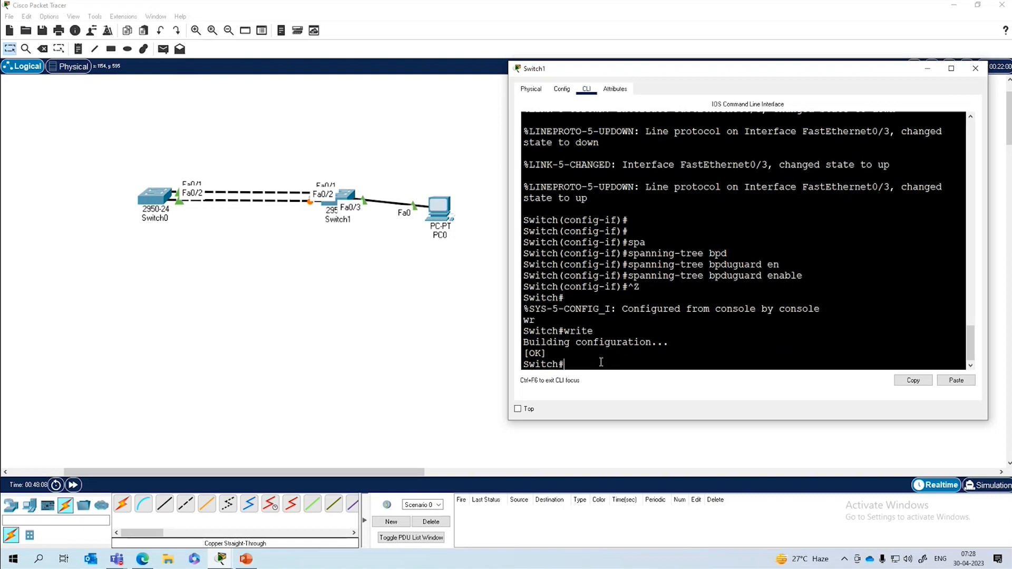
Step: Place another 2950-24 switch below PC0 and delete the cable between Switch1 and PC0
left_click(11, 505)
left_click(29, 535)
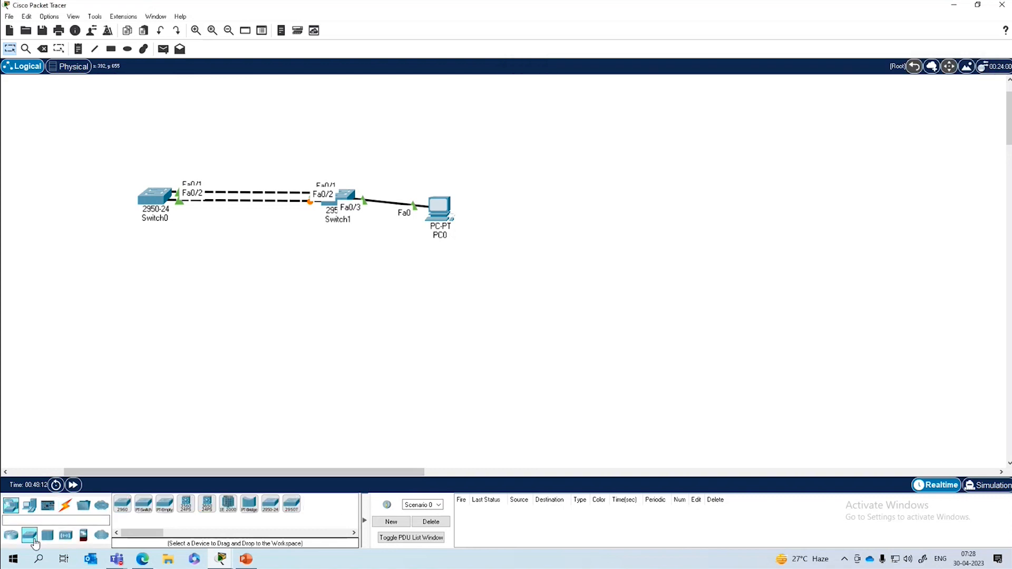
left_click_drag(271, 514, 436, 256)
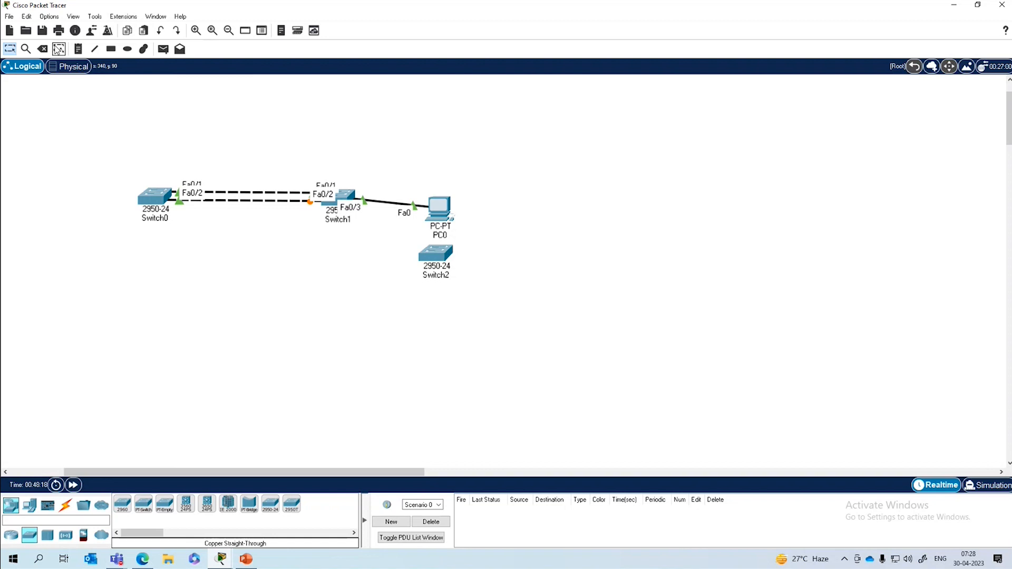
left_click(42, 48)
left_click(402, 207)
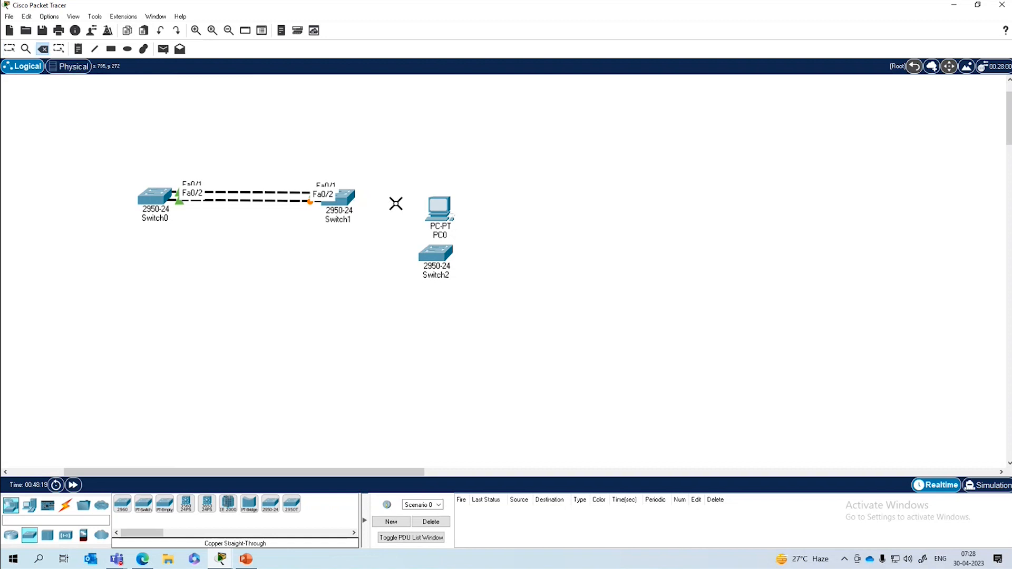
Step: Connect Switch2's FastEthernet0/1 port to Switch1's FastEthernet0/3 port with a copper cross-over cable
left_click(68, 506)
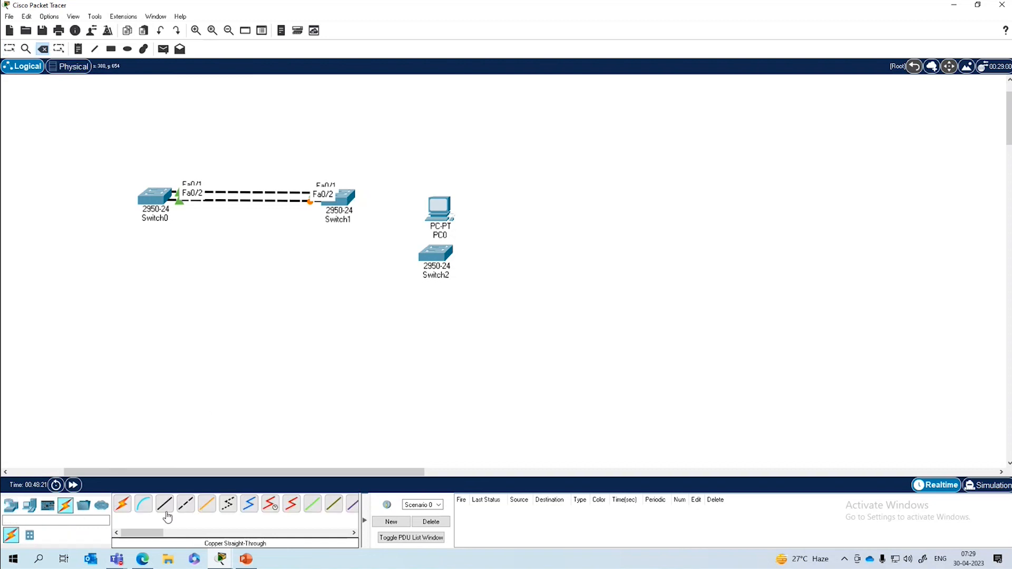
left_click(186, 504)
left_click(433, 252)
left_click(451, 265)
left_click(349, 204)
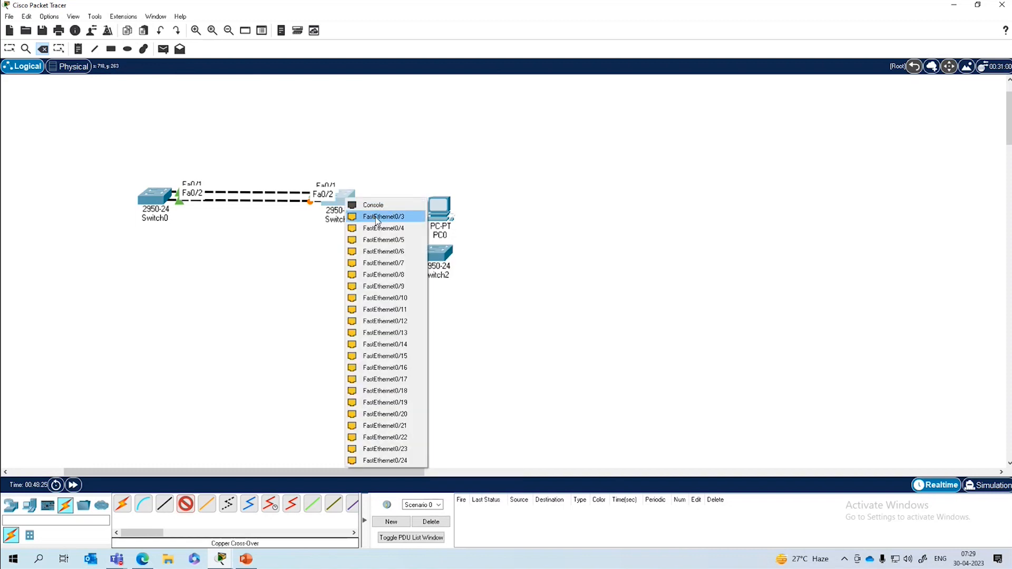
left_click(374, 217)
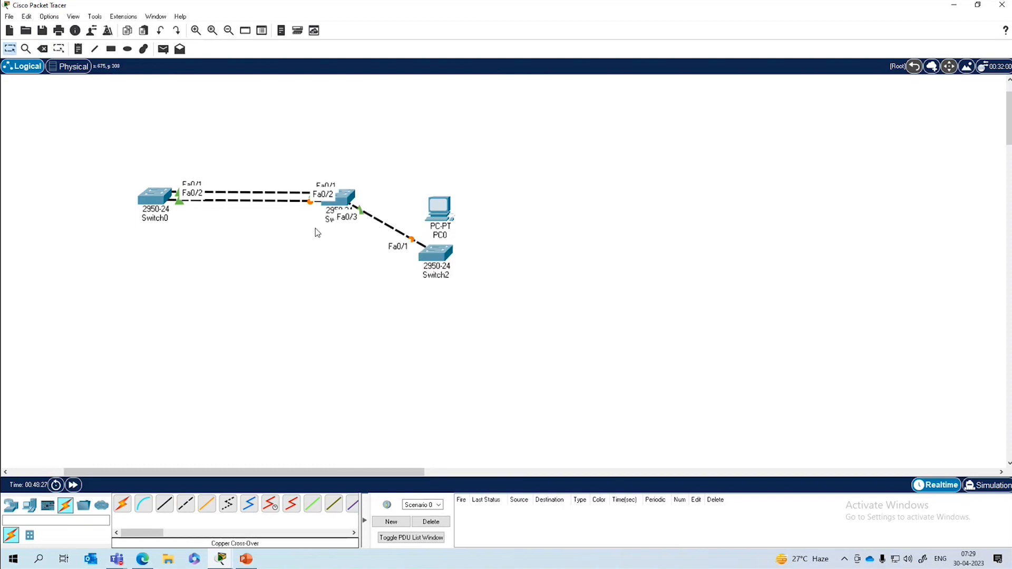